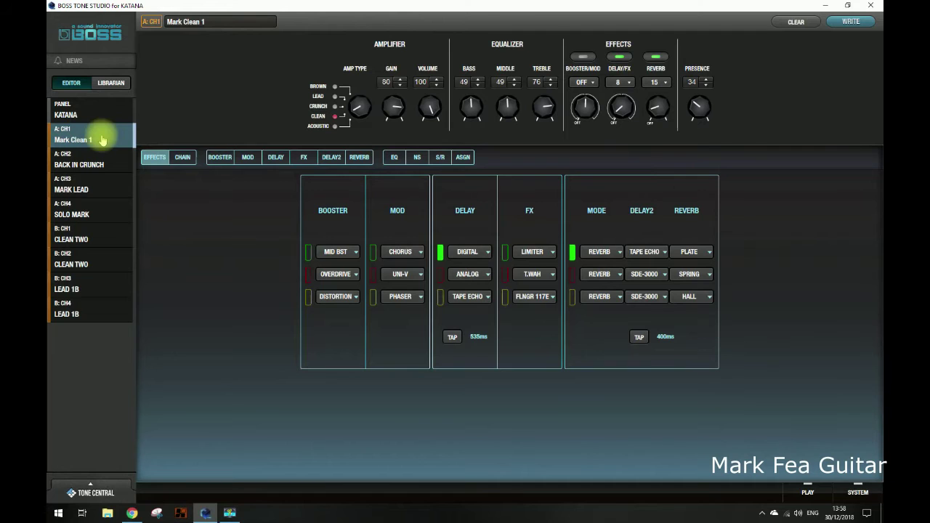
# Review the signal chain, booster and modulation settings of the Mark Clean 1 patch
pyautogui.click(182, 157)
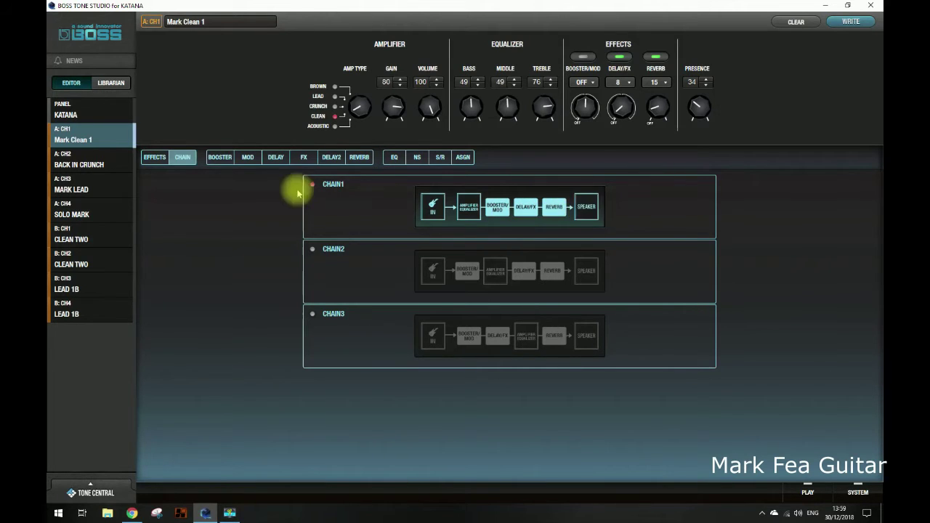
pyautogui.click(221, 158)
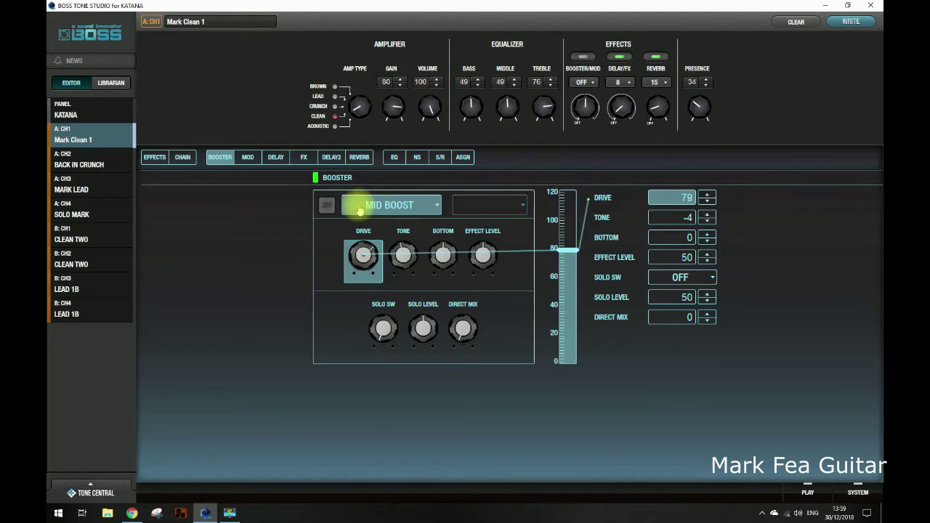
pyautogui.click(248, 162)
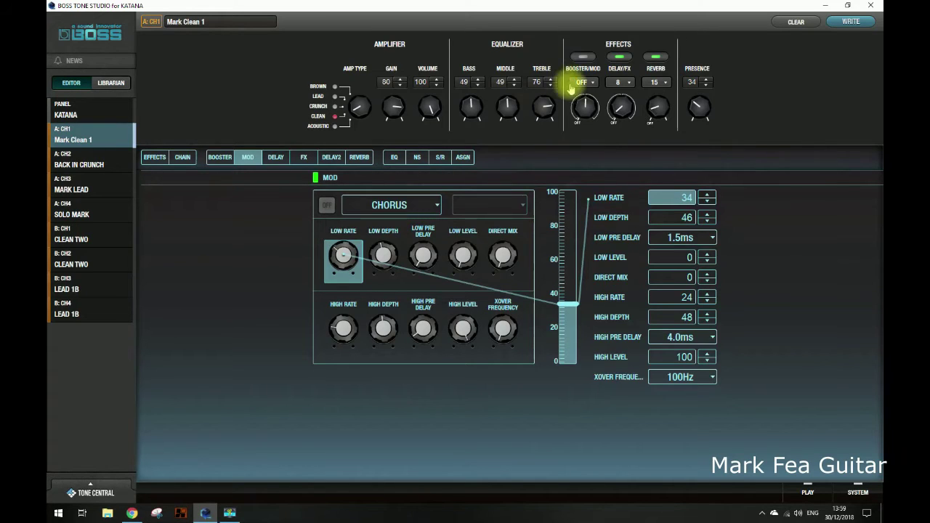
# Turn the amp's Booster/Mod knob up to 26, raising the chorus low rate to 51 and the high rate to 41
pyautogui.scroll(2, 587, 108)
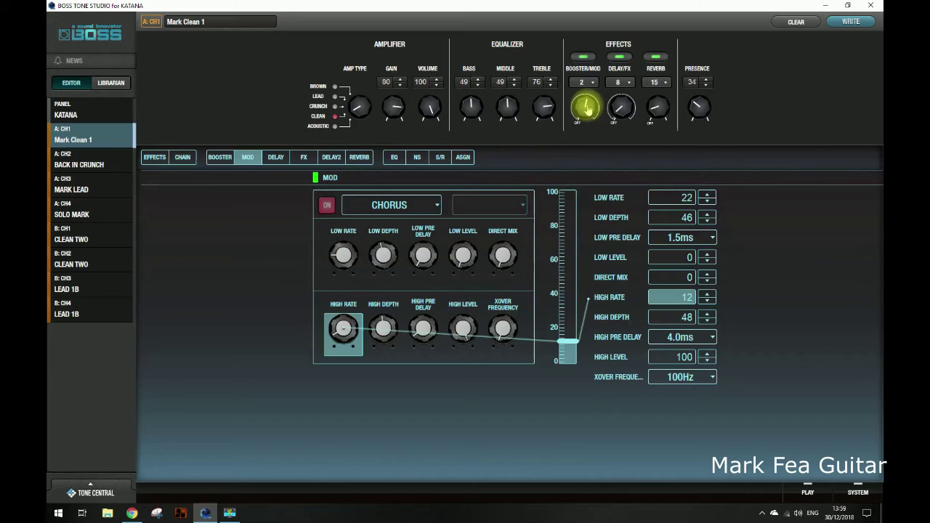
pyautogui.scroll(7, 587, 107)
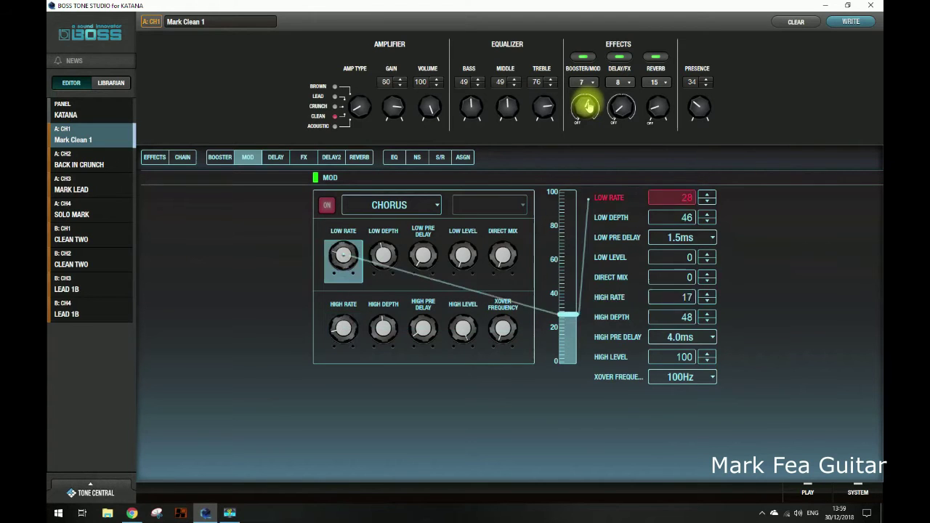
pyautogui.scroll(5, 587, 107)
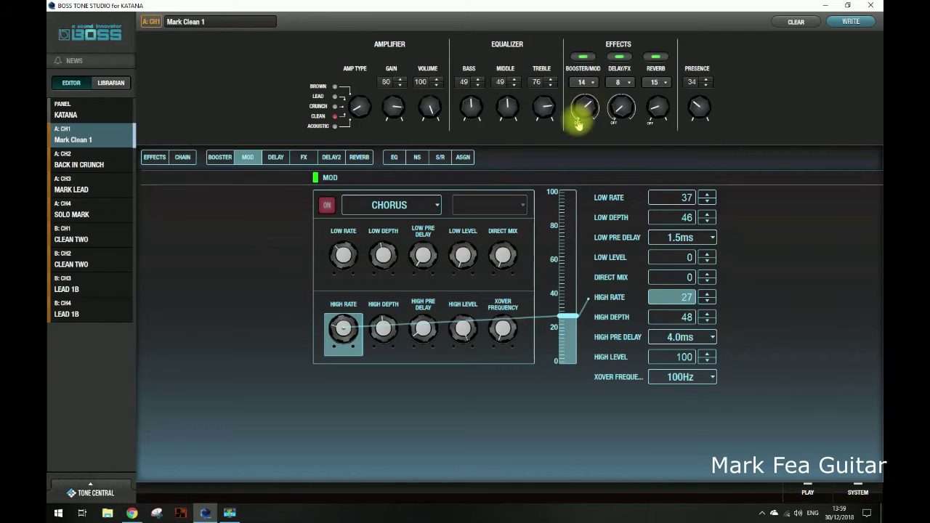
pyautogui.scroll(4, 585, 109)
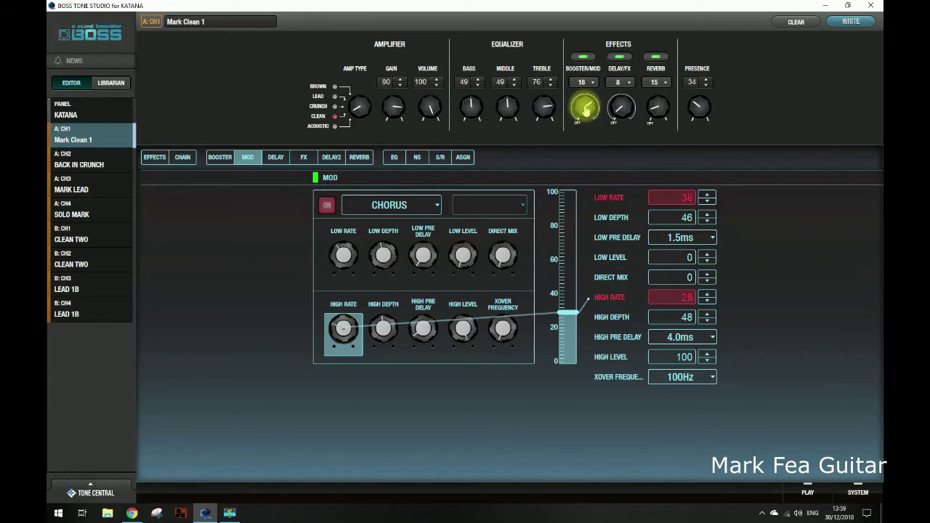
pyautogui.scroll(1, 585, 109)
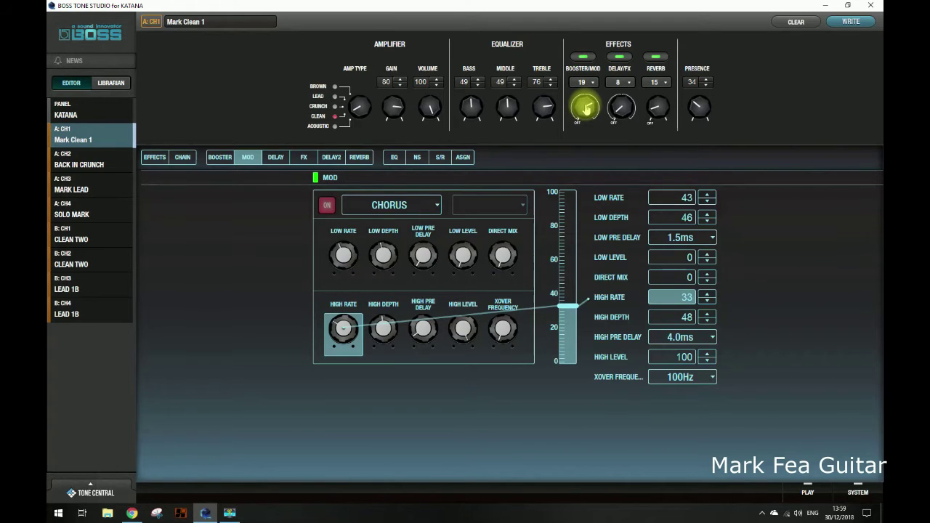
pyautogui.scroll(8, 586, 109)
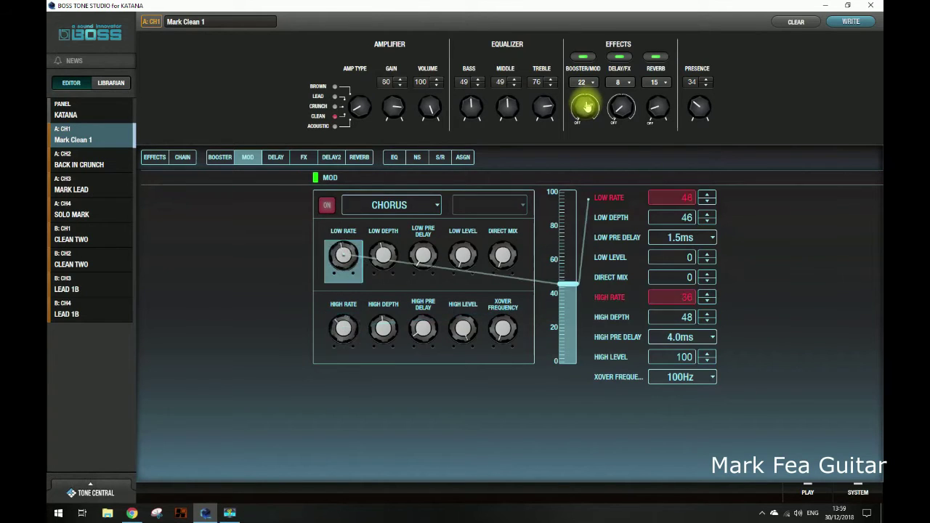
pyautogui.scroll(-1, 586, 107)
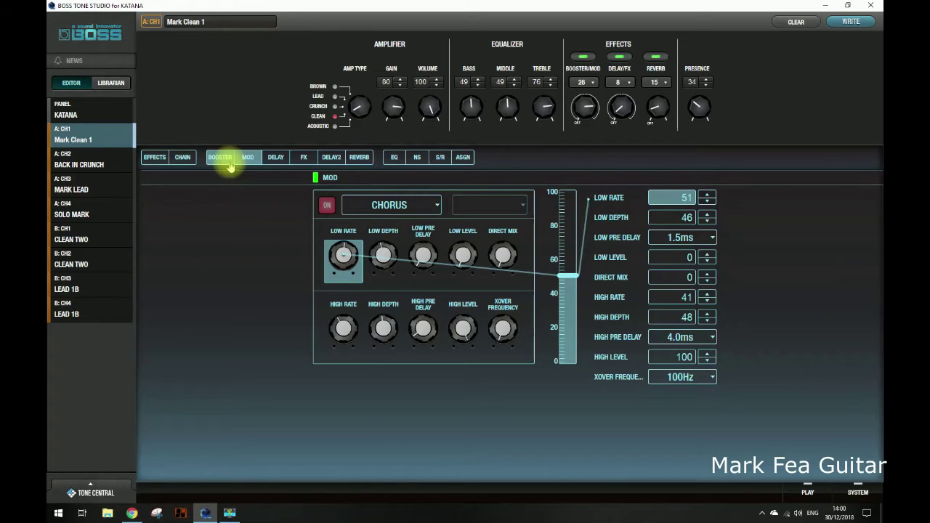
# Review the delay, FX, second delay and reverb settings of the patch
pyautogui.click(275, 159)
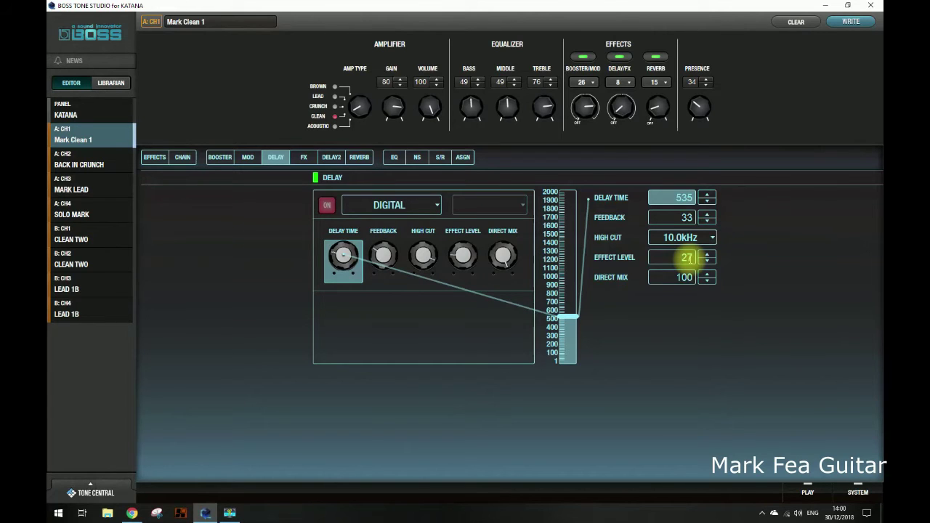
pyautogui.click(305, 157)
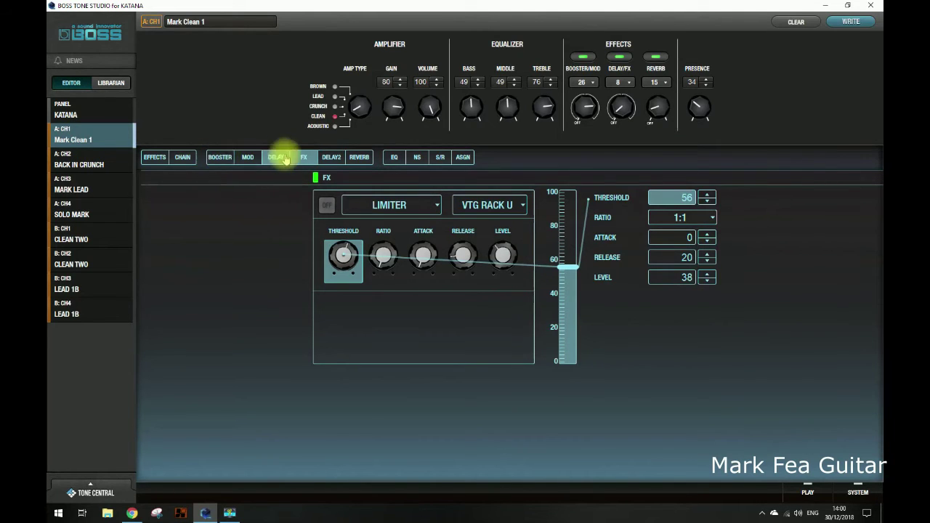
pyautogui.click(331, 158)
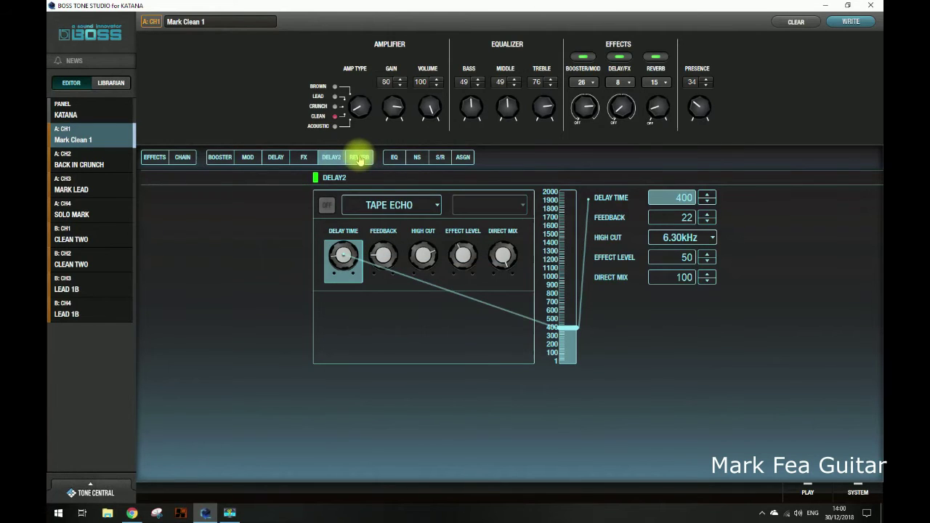
pyautogui.click(360, 158)
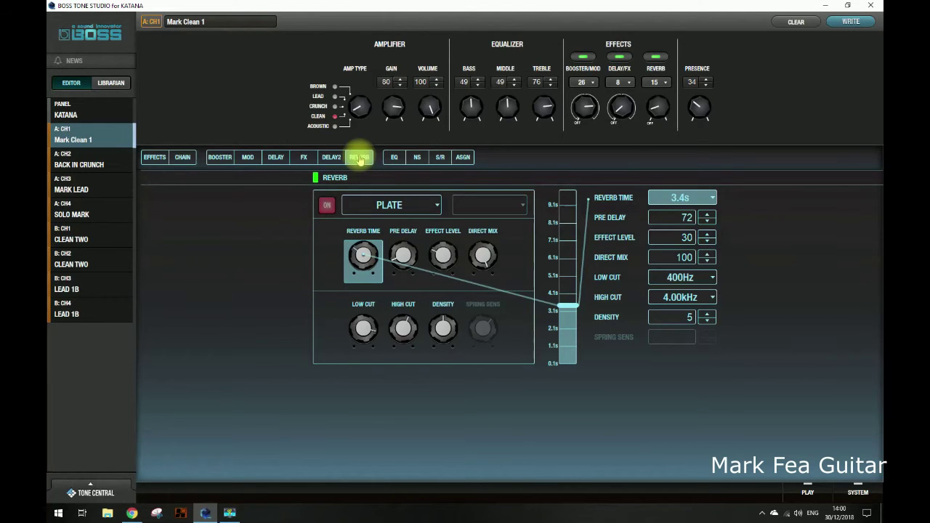
# Look through the parameters available for the booster knob assignment and assign the knob to Drive
pyautogui.click(463, 159)
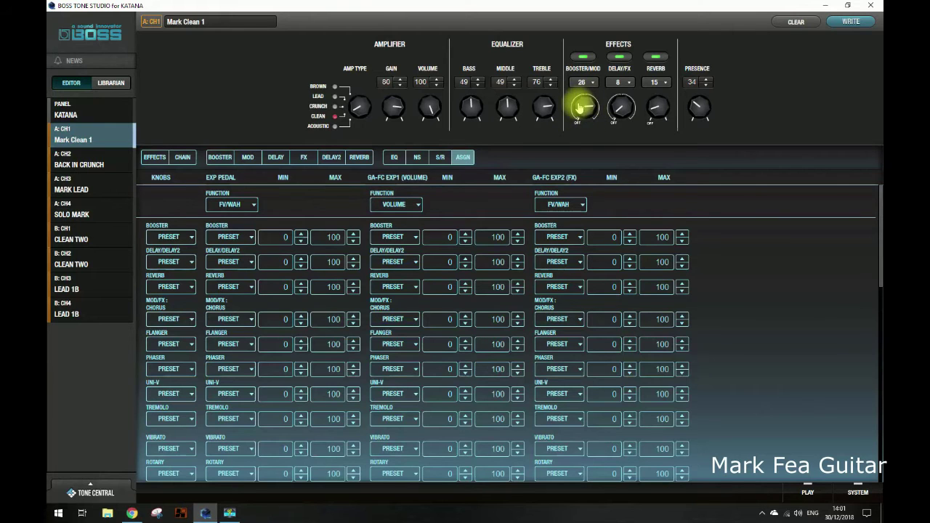
pyautogui.click(192, 237)
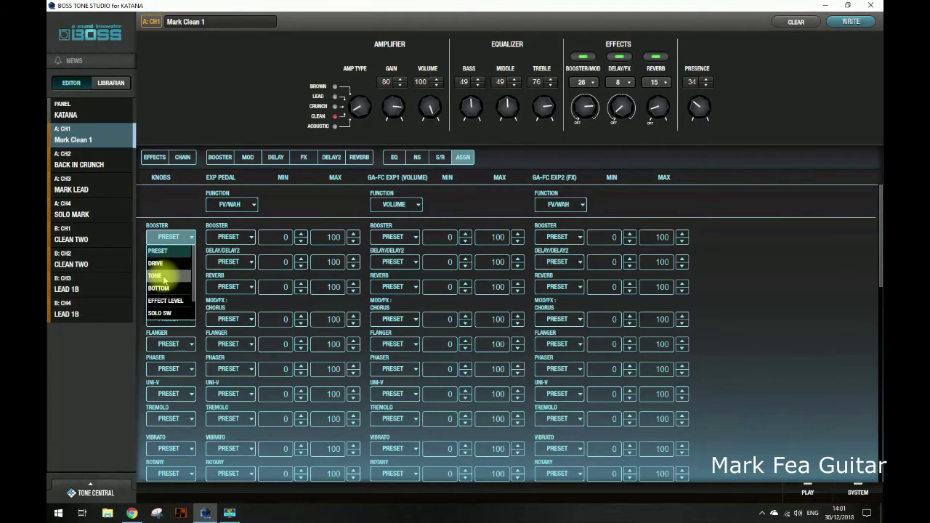
pyautogui.scroll(-2, 191, 268)
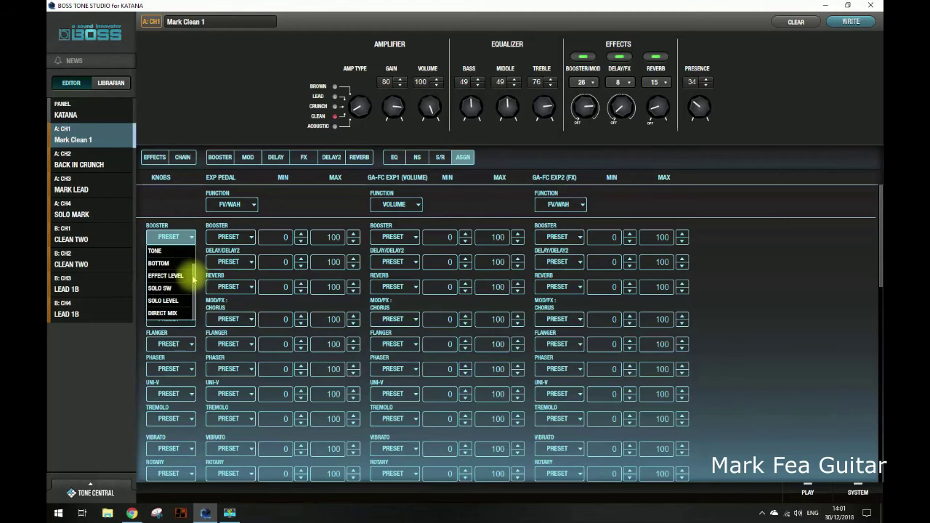
pyautogui.click(186, 224)
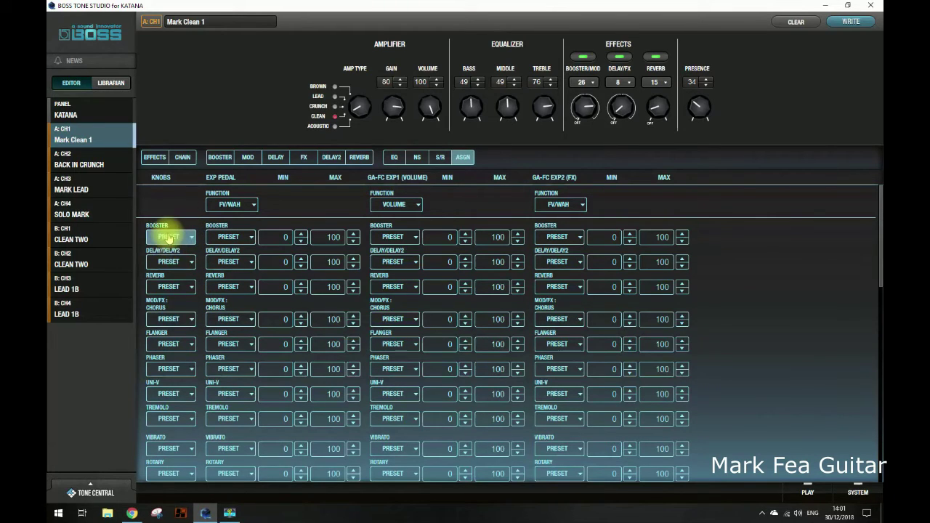
pyautogui.click(169, 237)
pyautogui.click(158, 260)
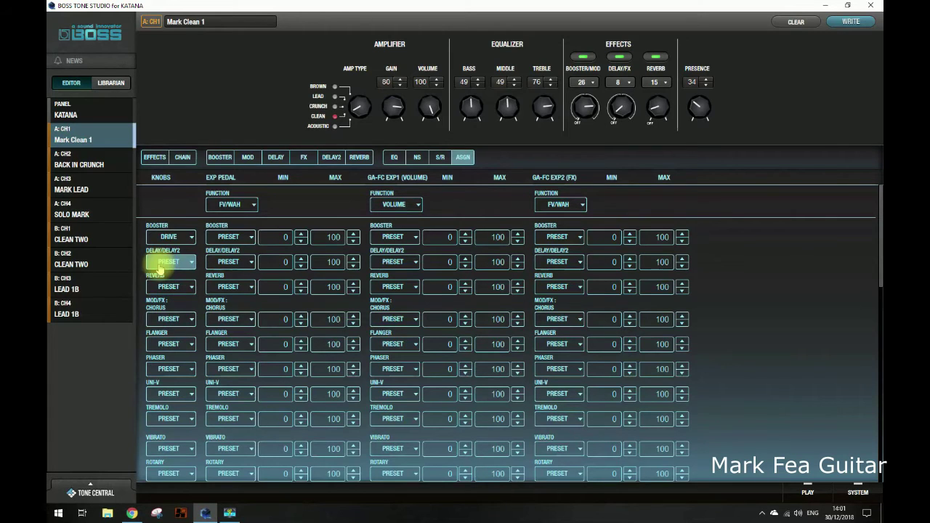
# Change the booster type to Crunch OD and turn the Booster/Mod knob down to 22, setting the drive to 53
pyautogui.click(220, 158)
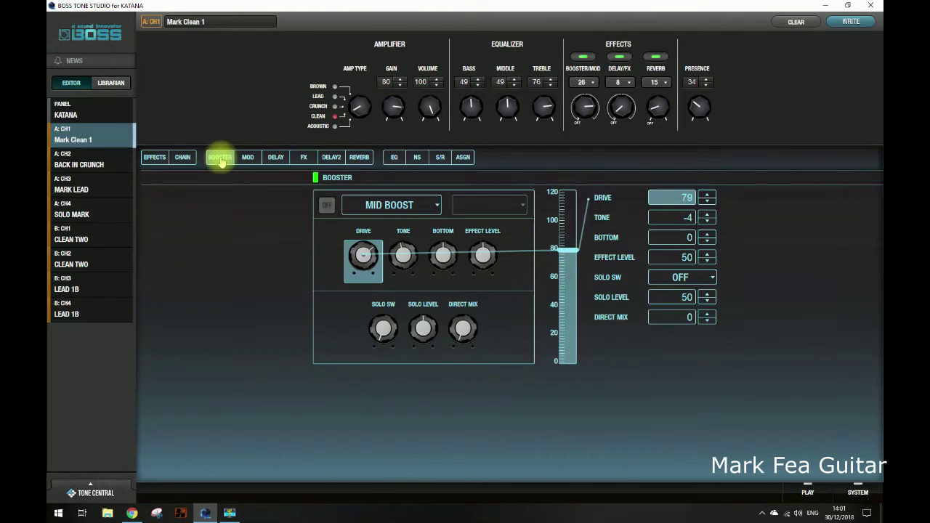
pyautogui.click(412, 209)
pyautogui.click(390, 235)
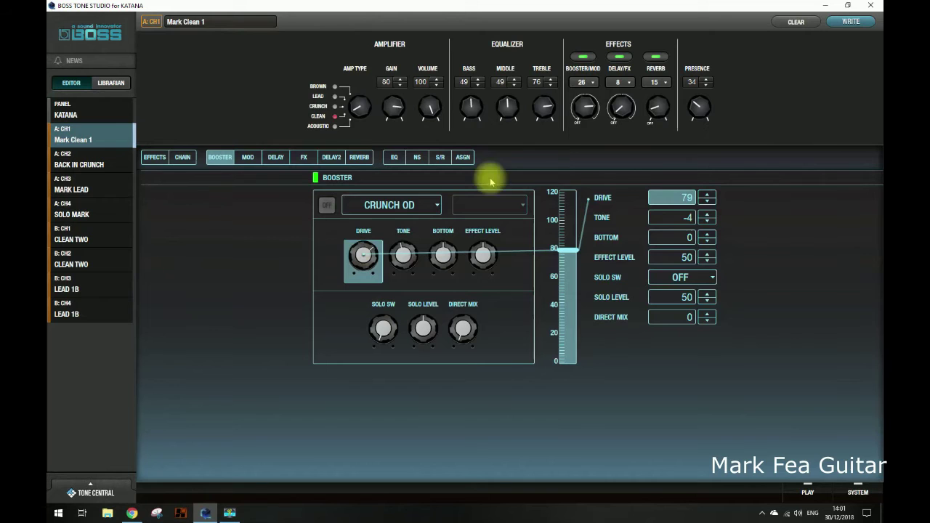
pyautogui.moveTo(582, 119); pyautogui.dragTo(579, 143)
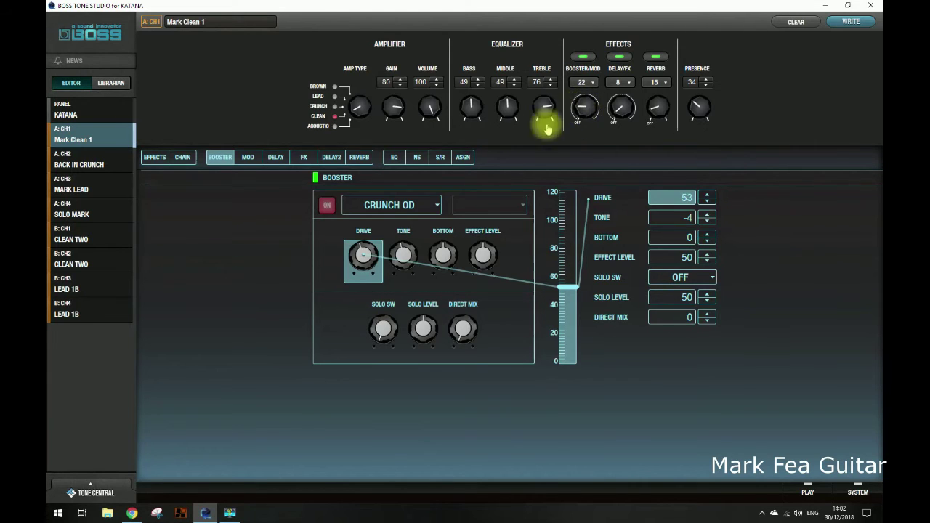
# Reassign the booster knob from Drive to Tone in the knob assignments
pyautogui.click(464, 158)
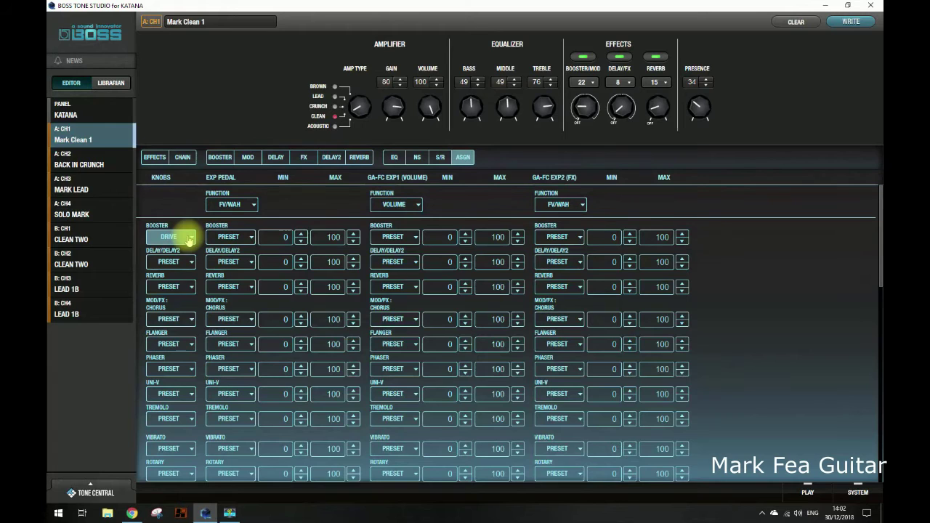
pyautogui.click(189, 240)
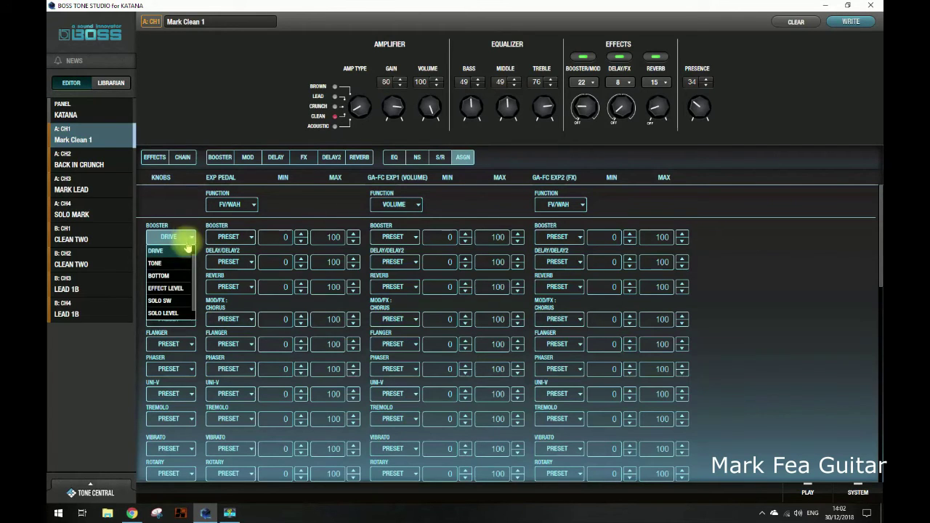
pyautogui.click(166, 265)
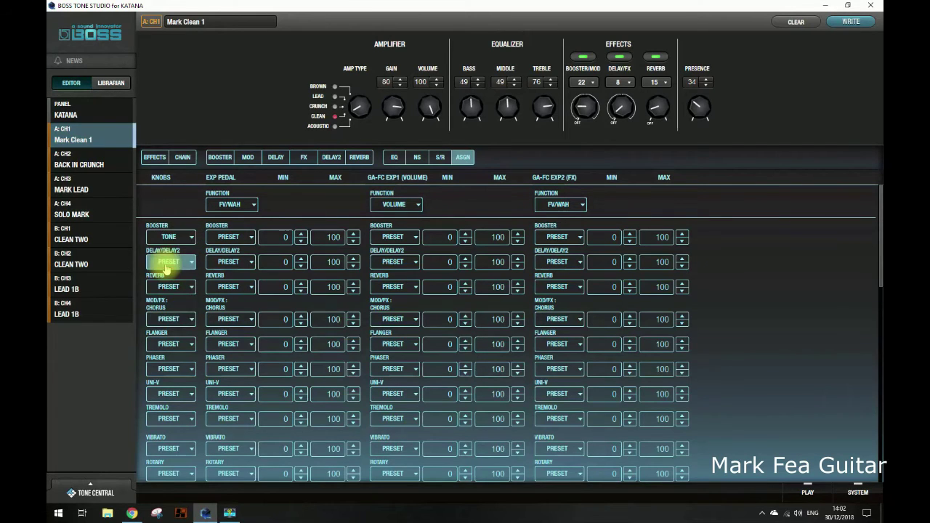
# Lower the booster's tone to -12 by turning the Booster/Mod knob down to 19
pyautogui.click(248, 159)
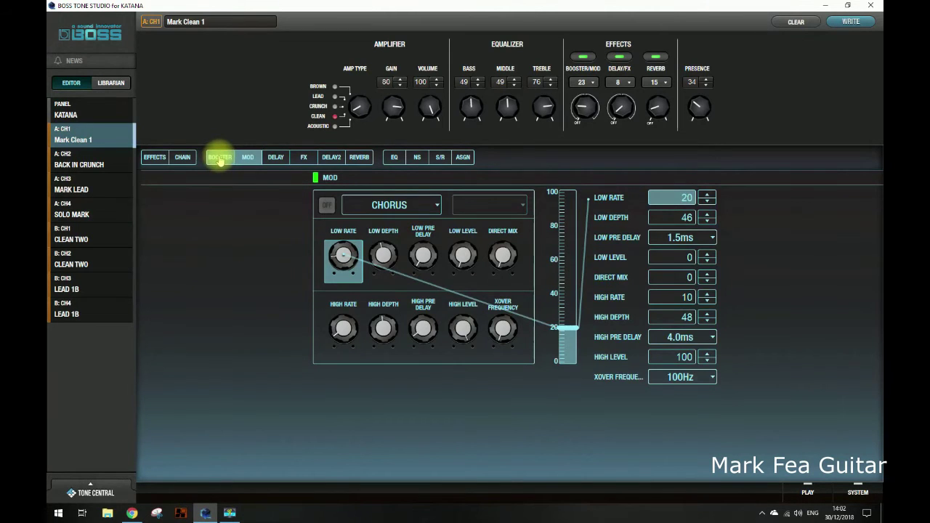
pyautogui.click(220, 159)
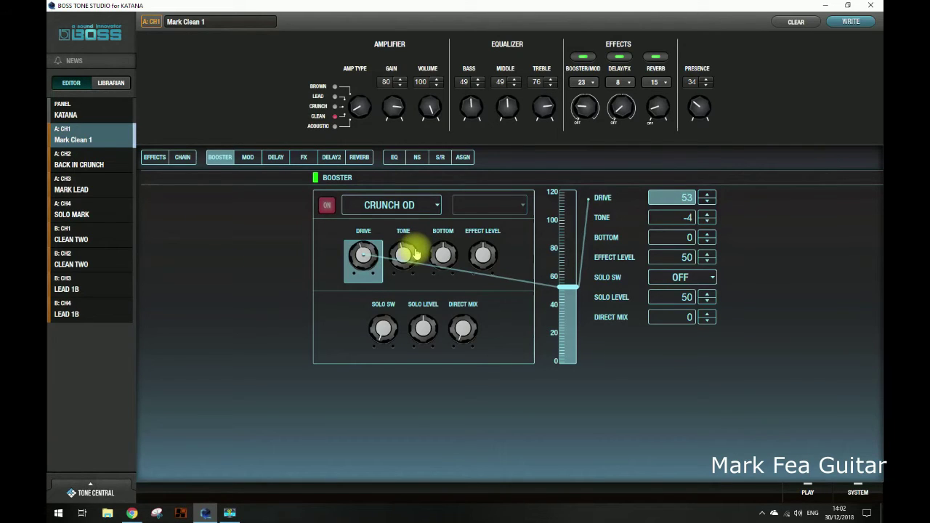
pyautogui.moveTo(587, 116); pyautogui.dragTo(585, 119)
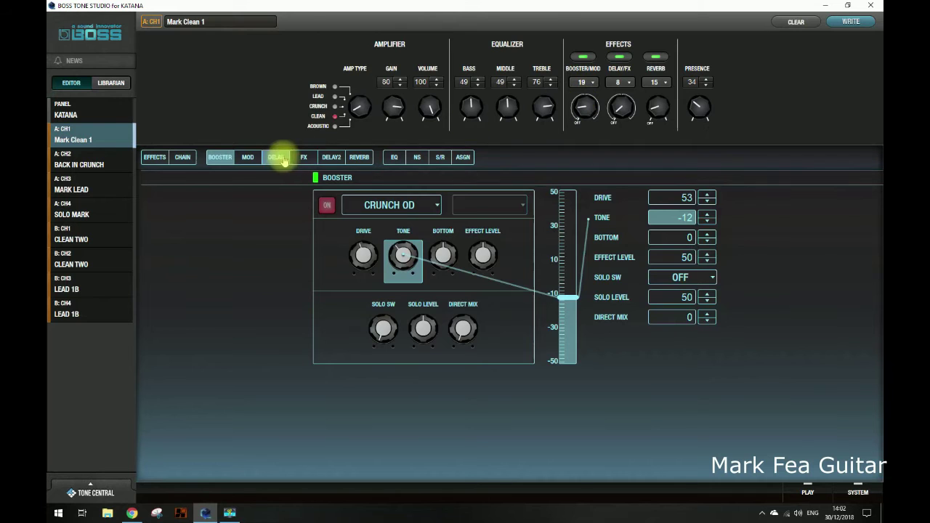
# Assign the Delay/Delay2 knob to Delay Time in the knob assignments
pyautogui.click(463, 157)
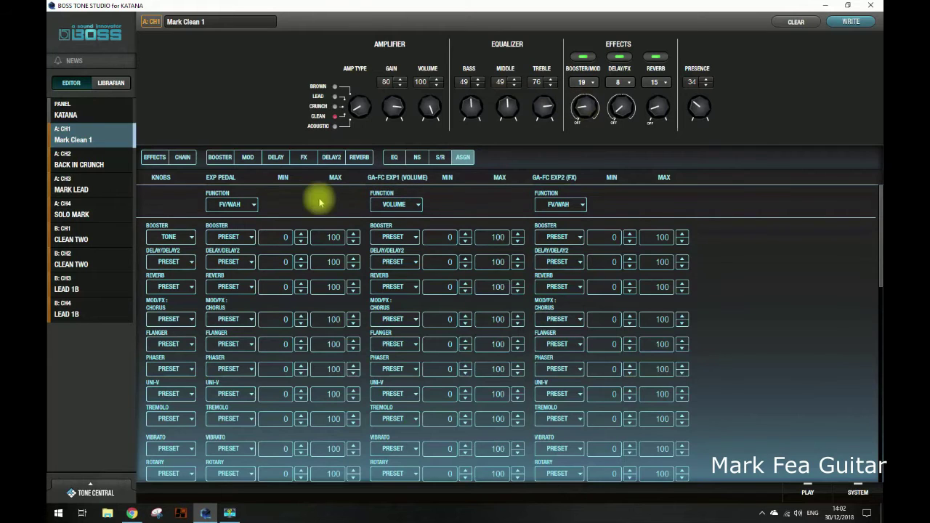
pyautogui.click(188, 262)
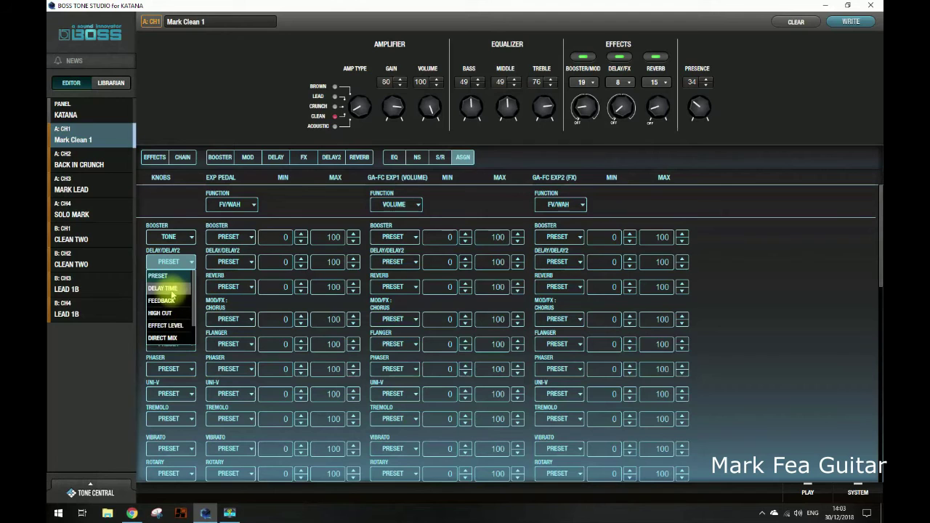
pyautogui.click(170, 291)
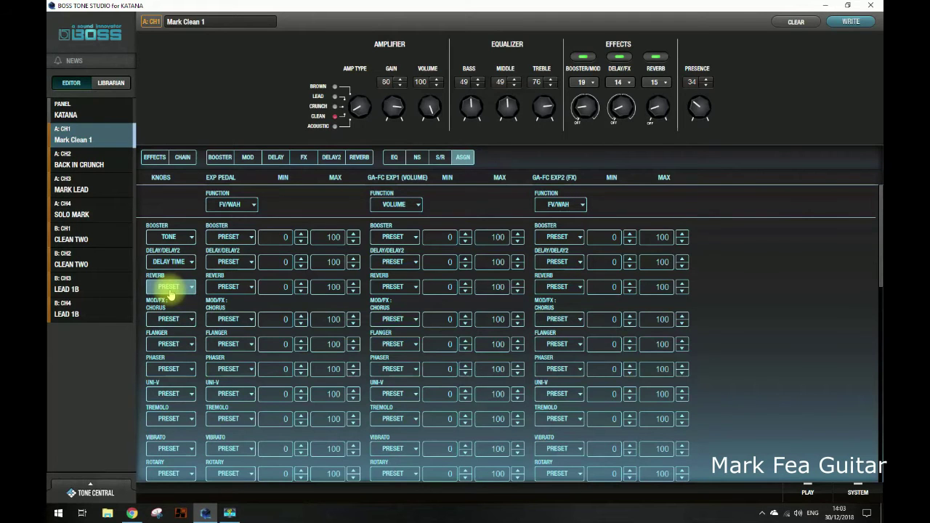
# Set the digital delay's time to 440 by turning the Delay/FX knob to 11, and return to the knob assignments
pyautogui.click(273, 159)
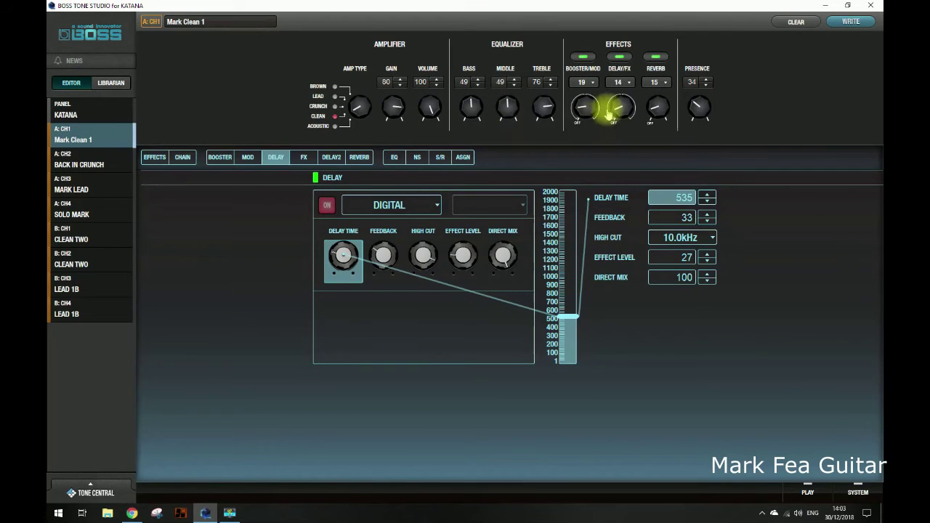
pyautogui.scroll(4, 620, 108)
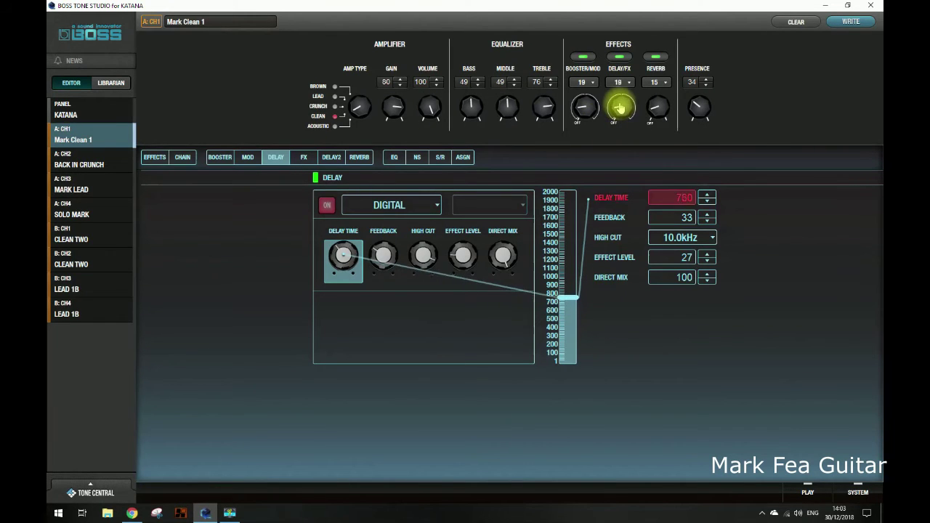
pyautogui.scroll(-7, 620, 107)
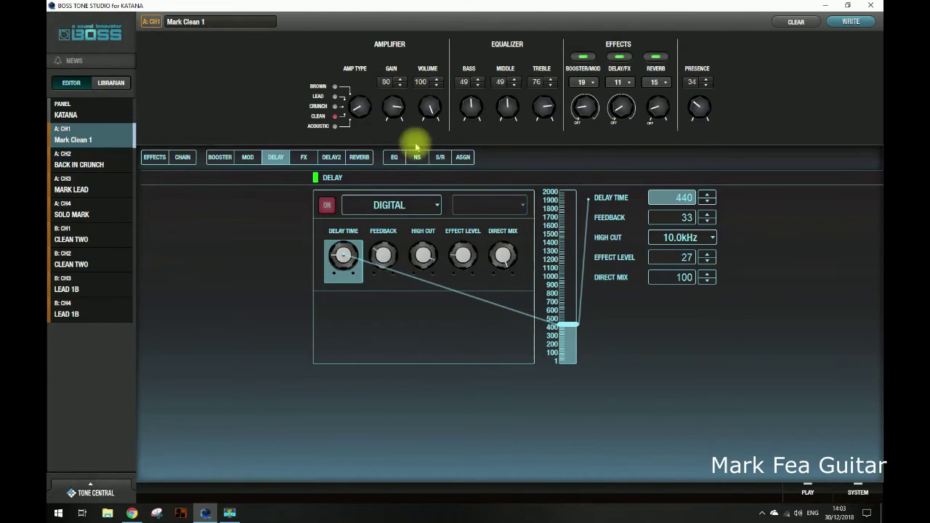
pyautogui.click(465, 157)
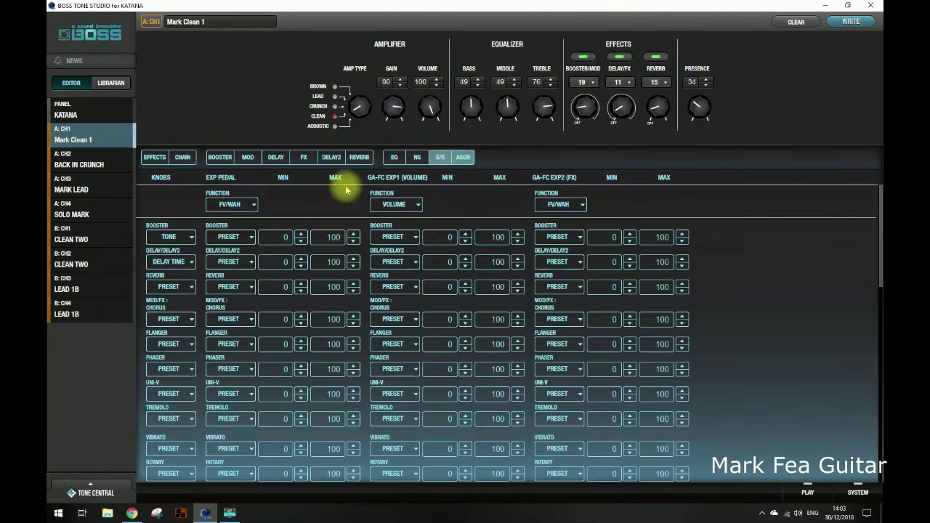
# Reassign the Delay/Delay2 knob to Effect Level and set the digital delay's effect level to 34 with the Delay/FX knob
pyautogui.click(181, 262)
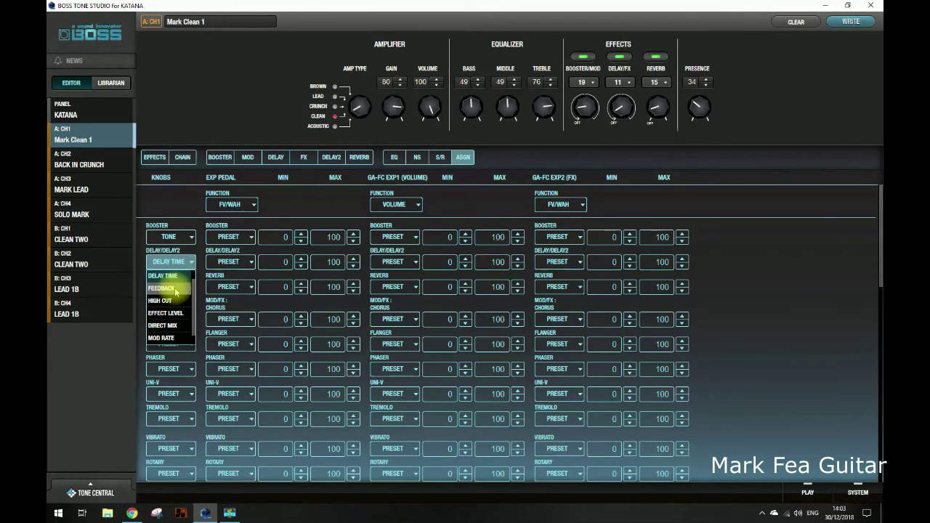
pyautogui.click(171, 313)
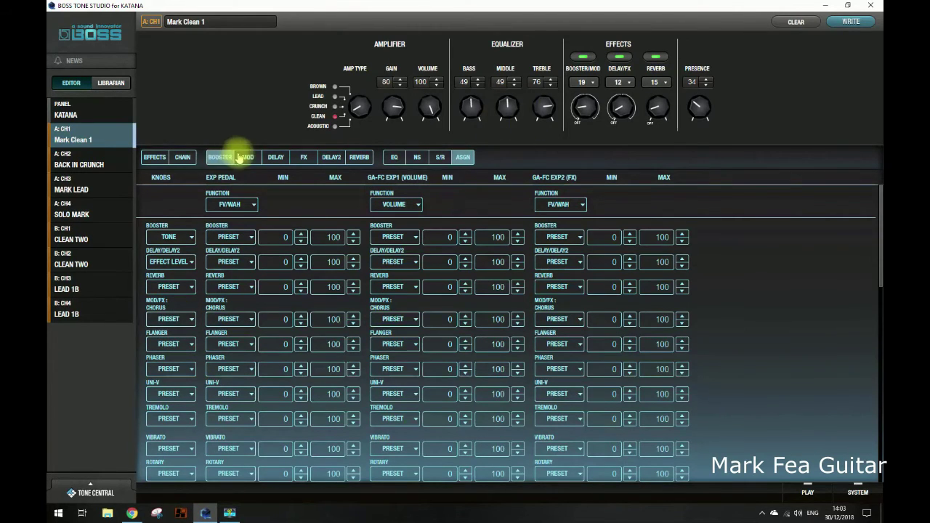
pyautogui.click(278, 159)
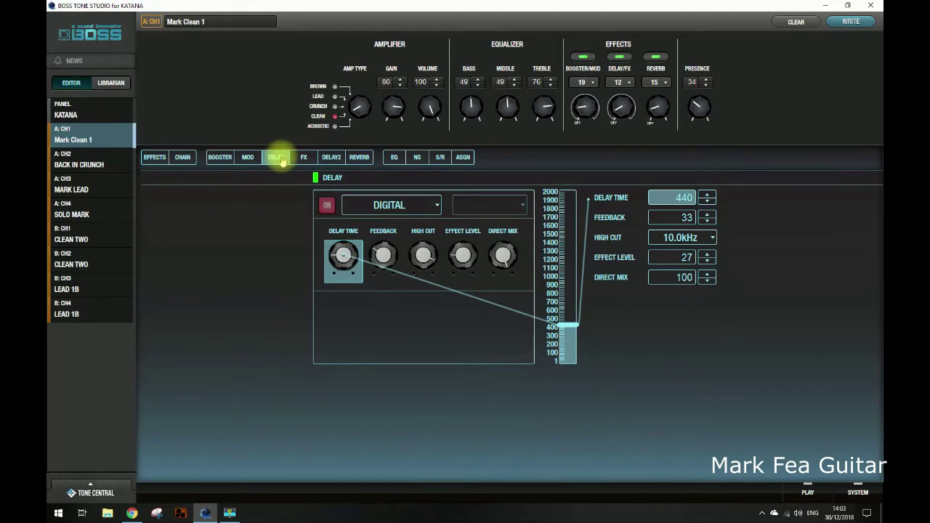
pyautogui.moveTo(617, 109); pyautogui.dragTo(617, 109)
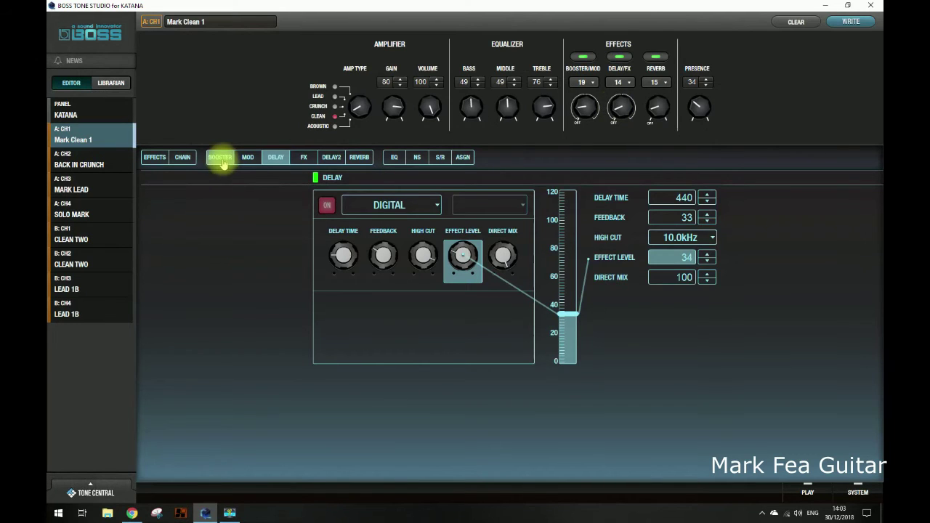
# Switch the booster off with its knob and raise the digital delay's effect level to 91 by turning the Delay/FX knob to 38
pyautogui.click(585, 106)
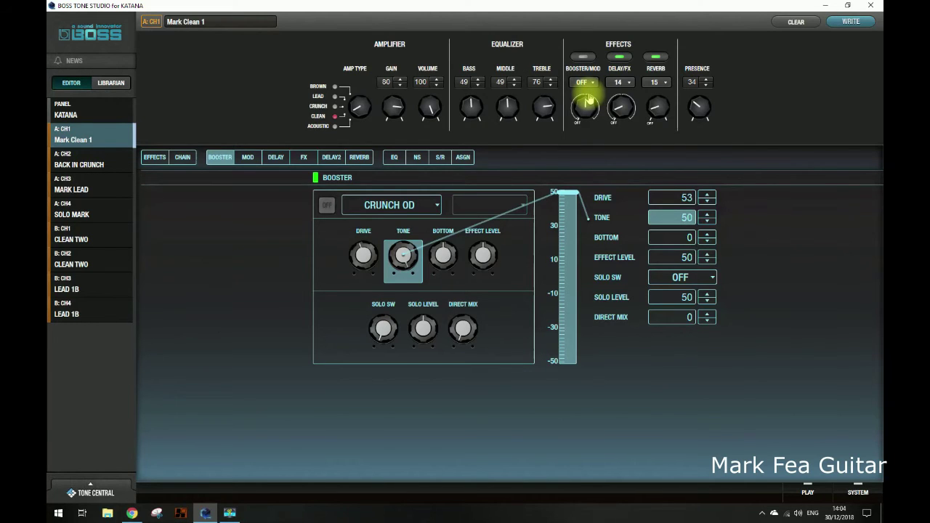
pyautogui.click(276, 157)
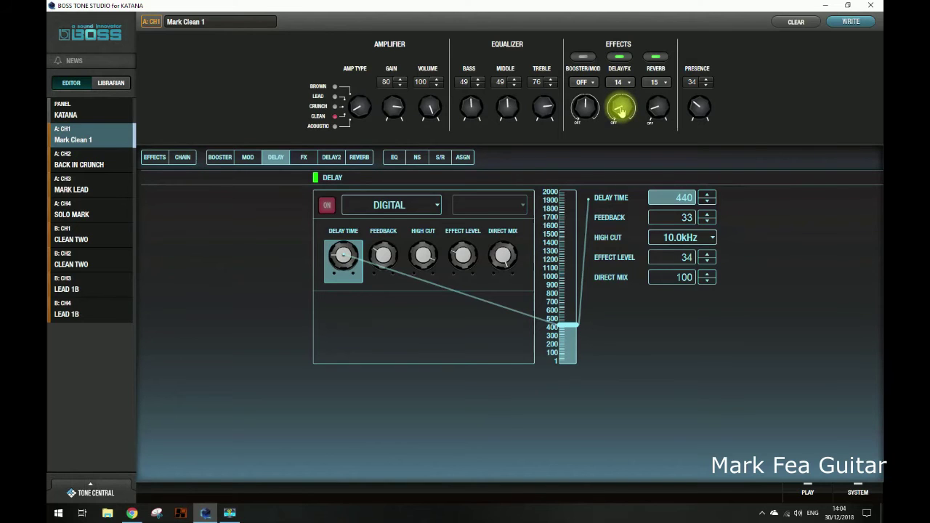
pyautogui.moveTo(621, 109); pyautogui.dragTo(623, 102)
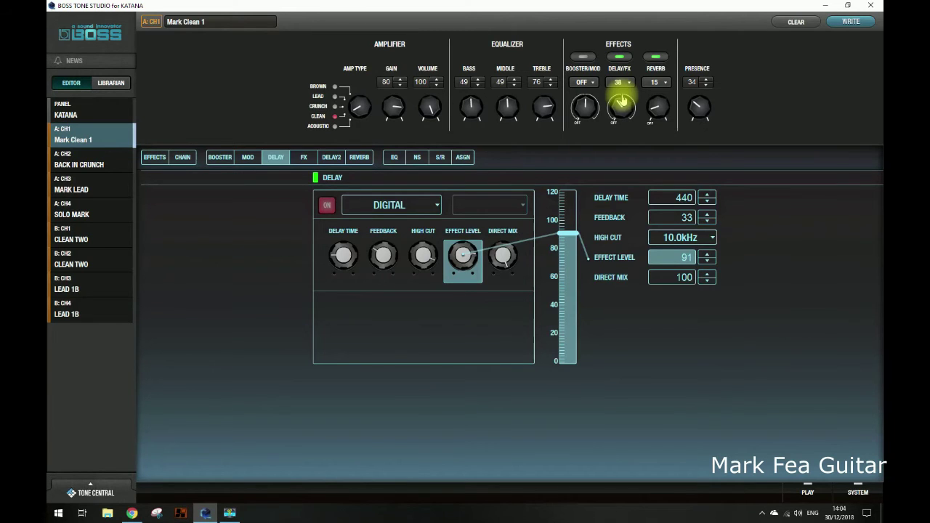
# Reassign the Delay/Delay2 knob from Effect Level to Feedback in the knob assignments
pyautogui.click(463, 157)
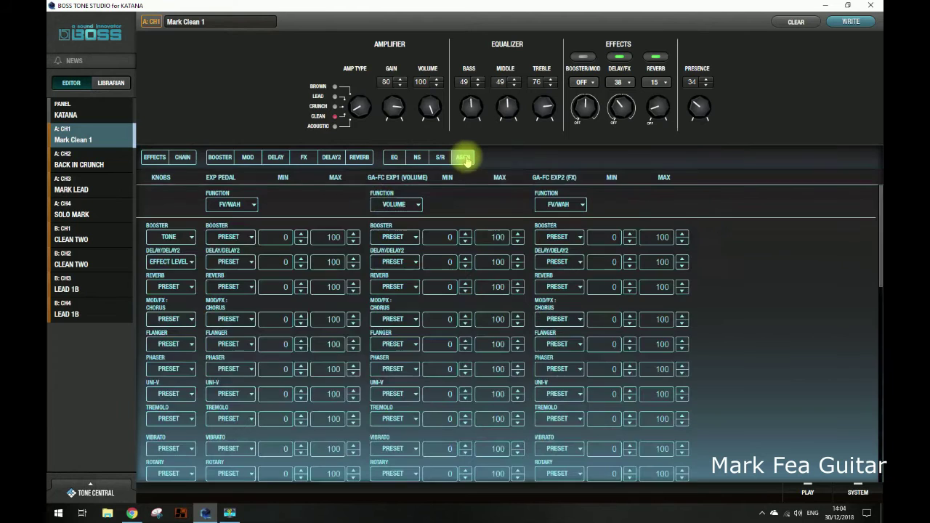
pyautogui.click(183, 261)
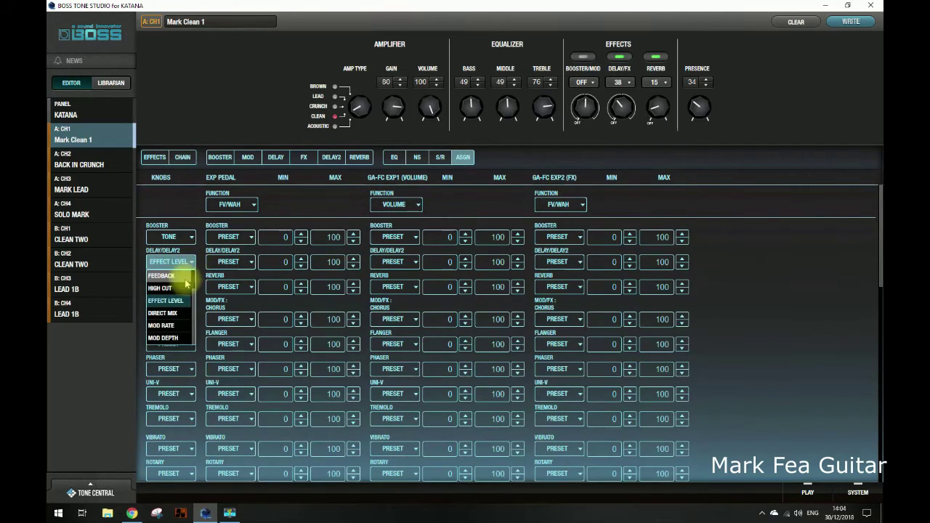
pyautogui.click(182, 278)
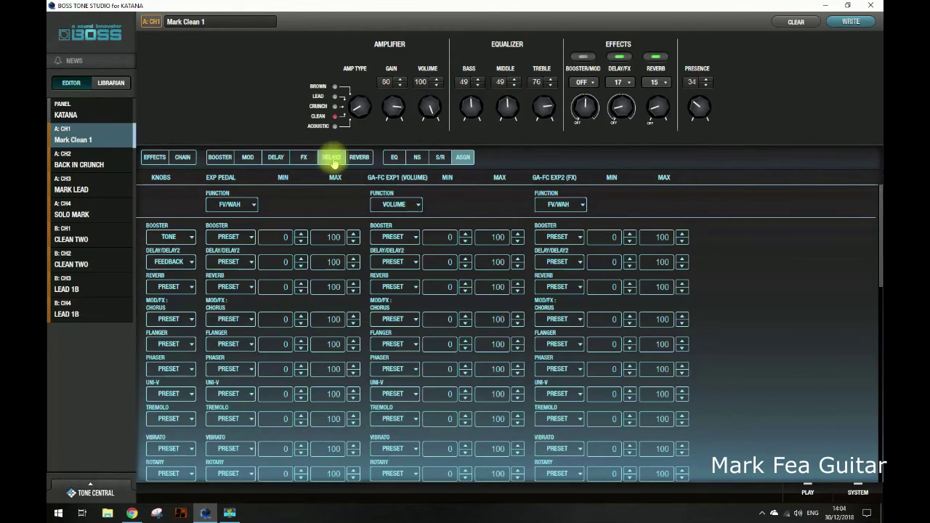
# Sweep the digital delay's feedback up and down with the Delay/FX knob, ending at feedback 72 with the knob at 36
pyautogui.click(276, 160)
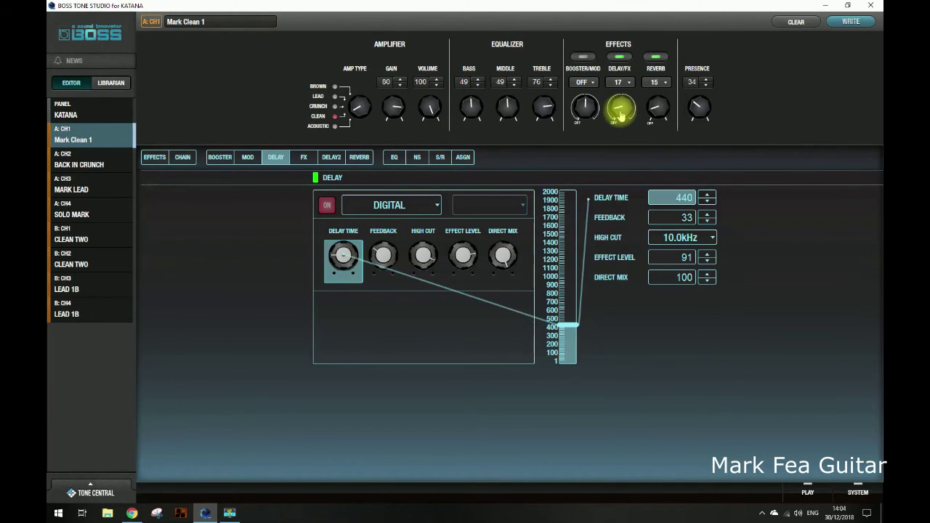
pyautogui.scroll(10, 621, 113)
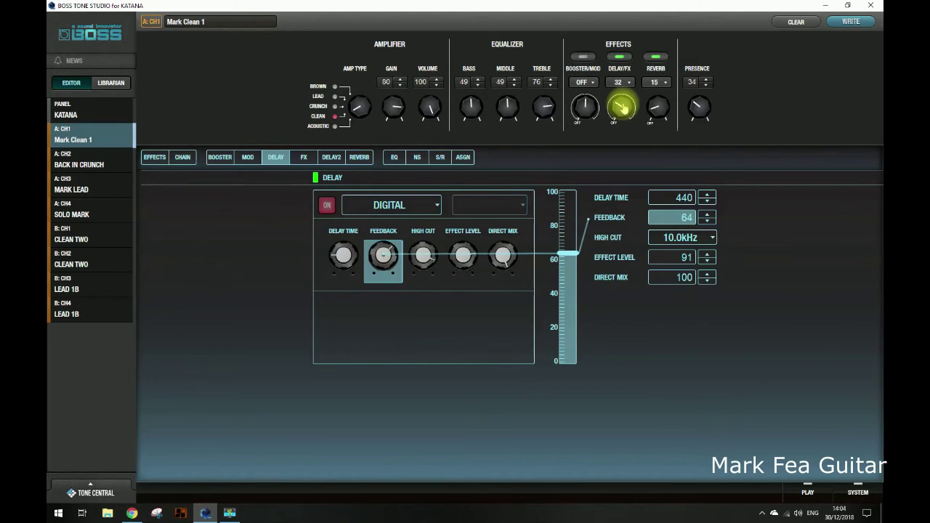
pyautogui.scroll(-12, 621, 109)
pyautogui.scroll(-3, 623, 114)
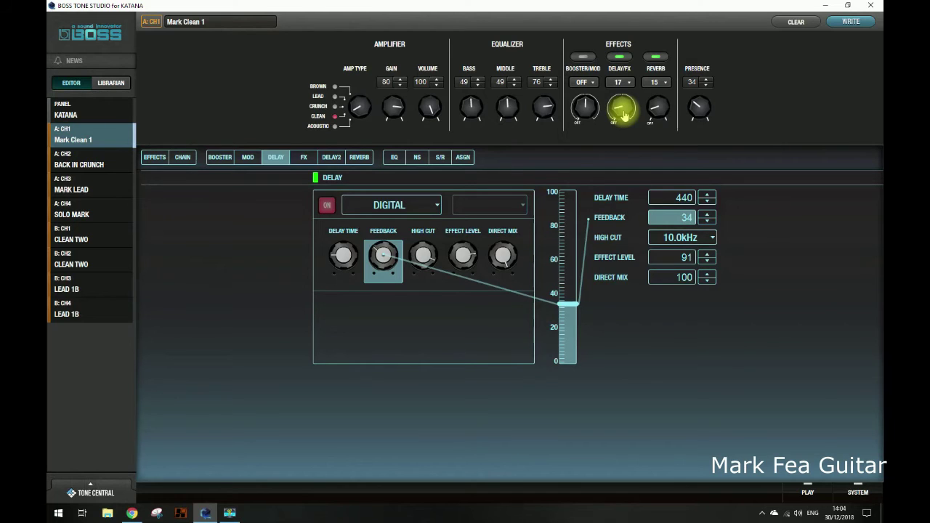
pyautogui.scroll(-11, 624, 114)
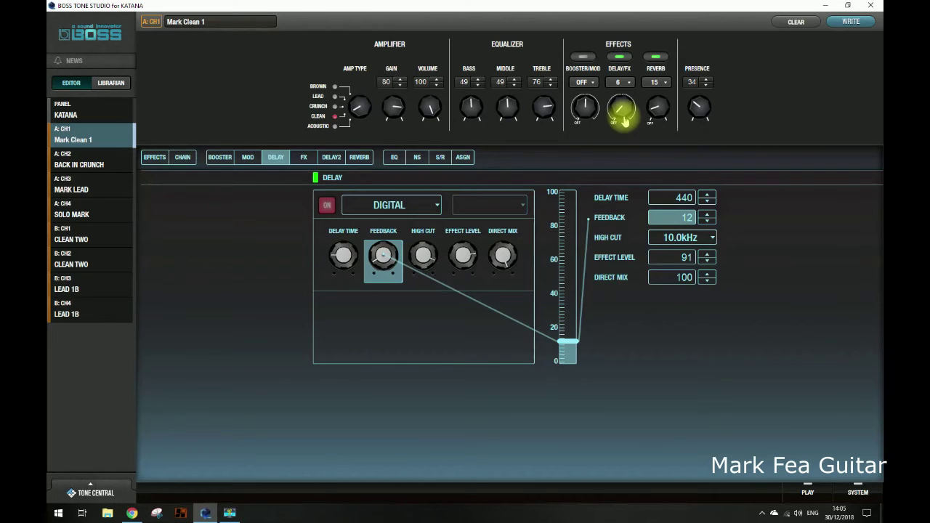
pyautogui.scroll(20, 623, 116)
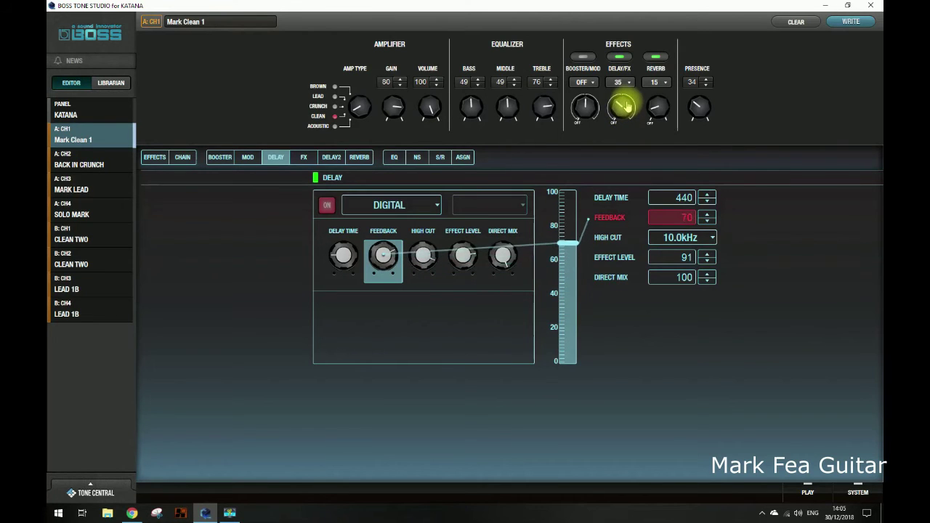
pyautogui.scroll(1, 623, 107)
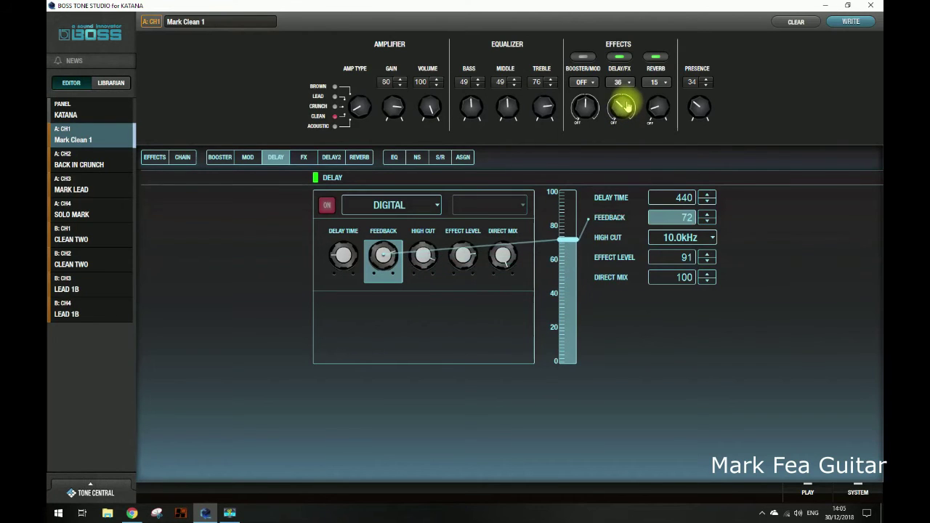
# Check the knob assignments, raise the digital delay's feedback to 100 with the Delay/FX knob, and switch the delay off
pyautogui.click(463, 157)
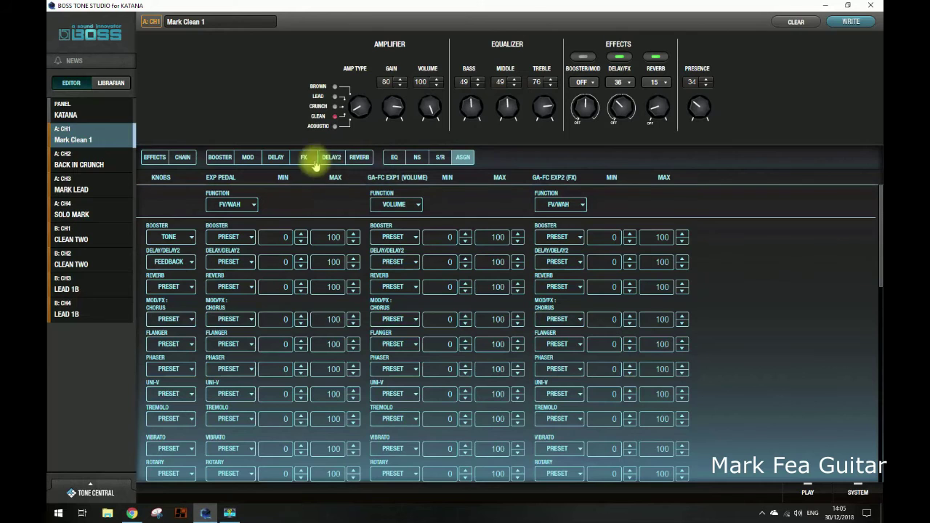
pyautogui.click(277, 158)
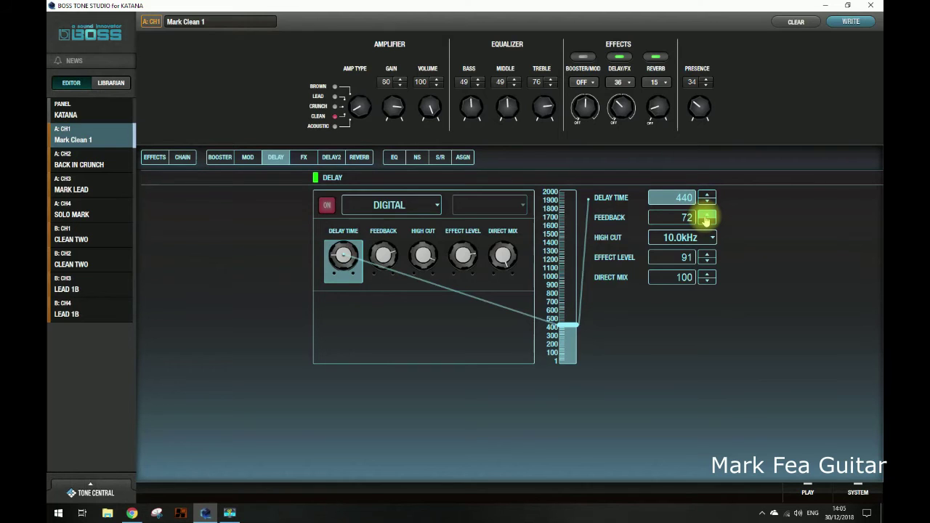
pyautogui.moveTo(621, 102)
pyautogui.mouseDown()
pyautogui.moveTo(622, 116)
pyautogui.moveTo(626, 104)
pyautogui.mouseUp()
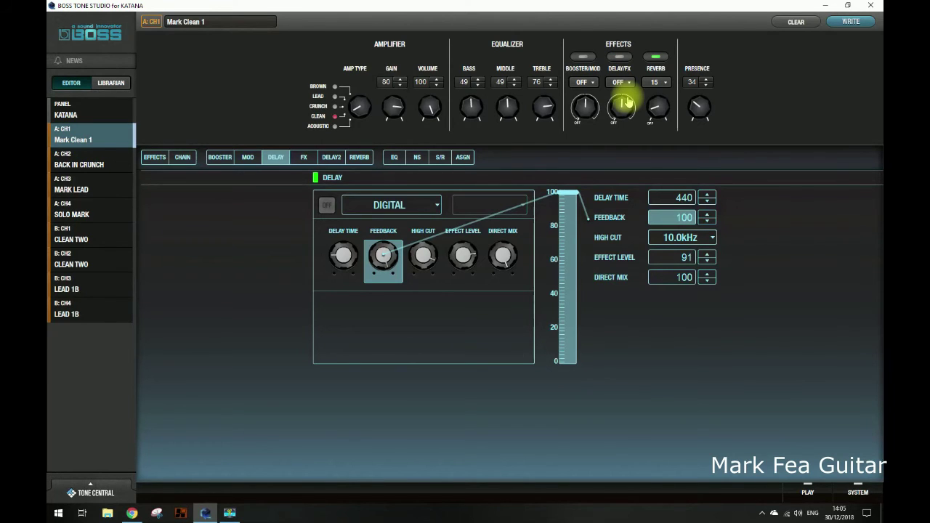
# Assign the GA-FC EXP2 pedal's function to BOOSTER(assign) and make Drive its booster parameter
pyautogui.click(464, 158)
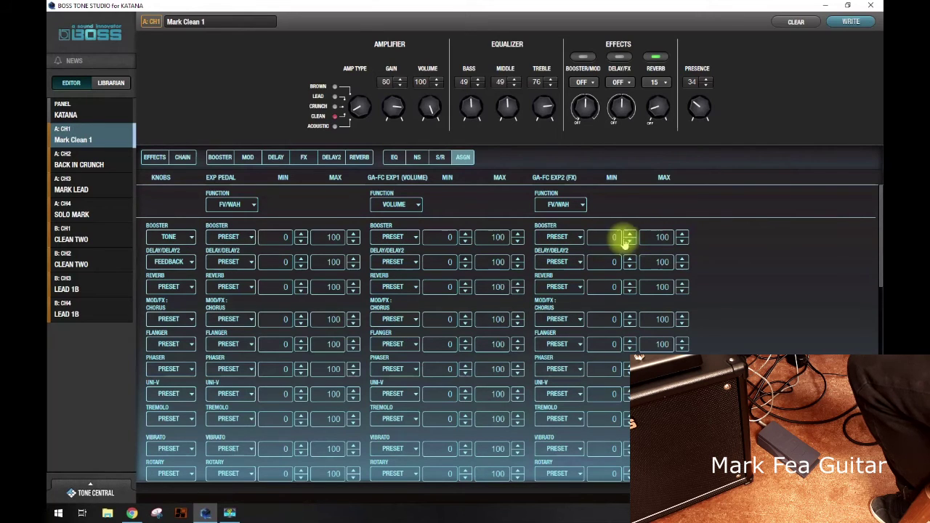
pyautogui.click(568, 206)
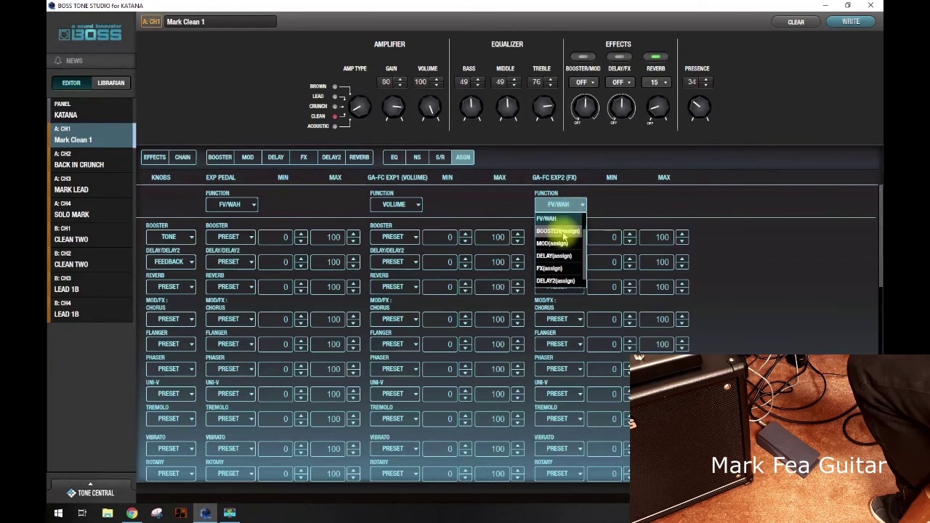
pyautogui.click(563, 231)
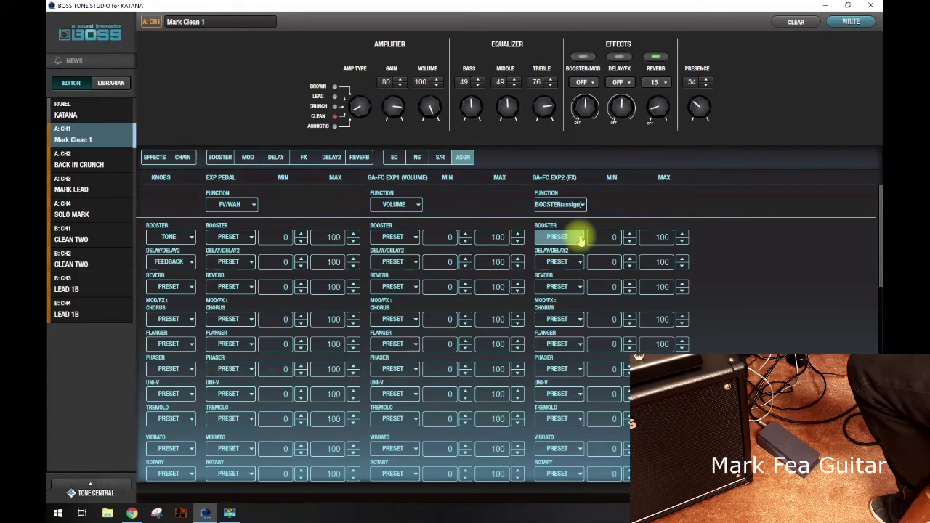
pyautogui.click(581, 239)
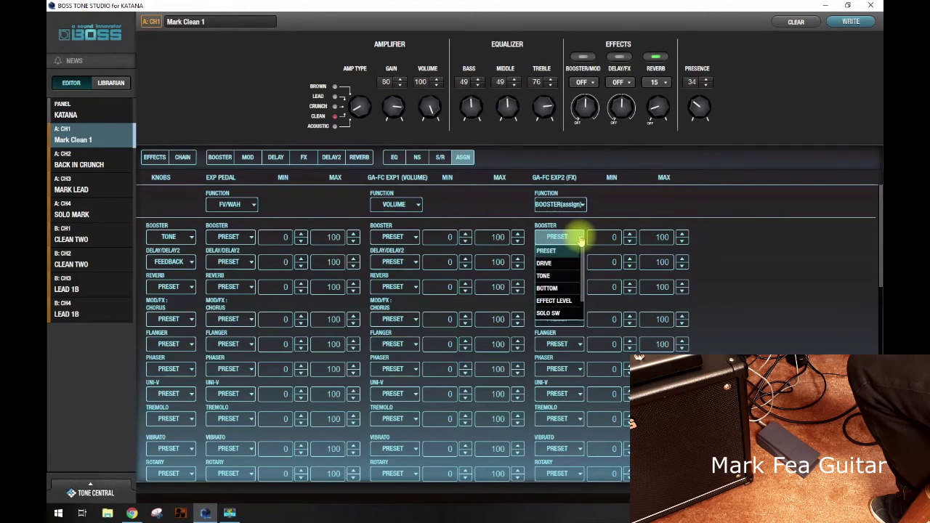
pyautogui.click(549, 265)
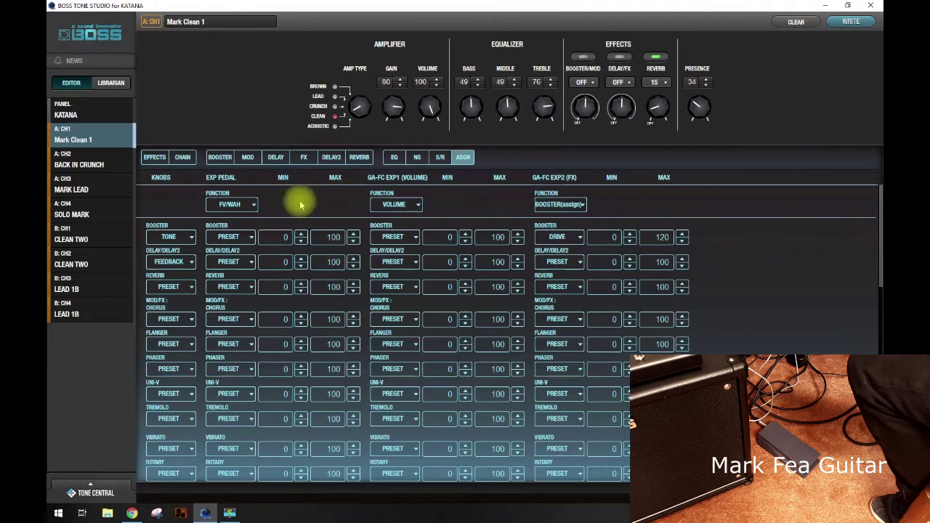
# Switch the booster on with the Booster/Mod knob at 18, setting the Crunch OD's tone to -14
pyautogui.click(220, 159)
pyautogui.scroll(5, 586, 109)
pyautogui.moveTo(585, 116); pyautogui.dragTo(581, 129)
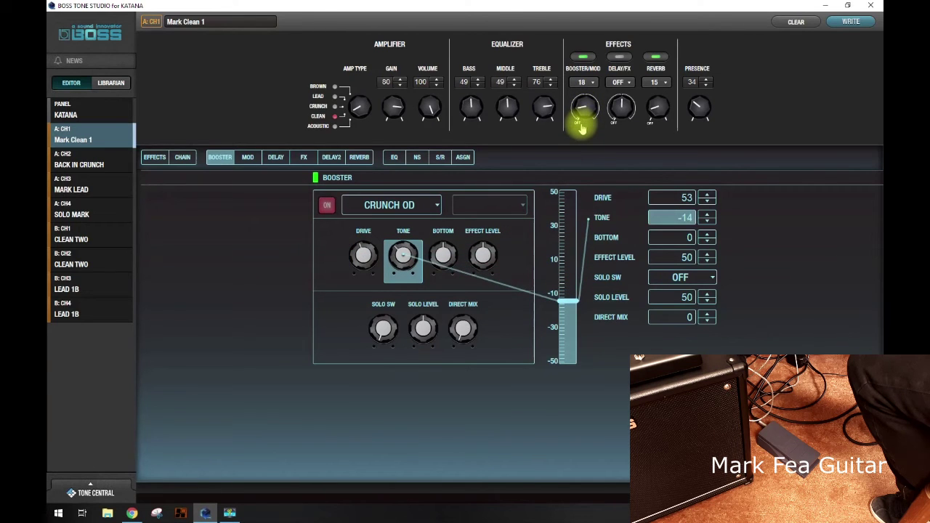
# Try the Booster/Mod knob at various positions and set the Crunch OD's tone to 32 with the knob at 41
pyautogui.click(464, 157)
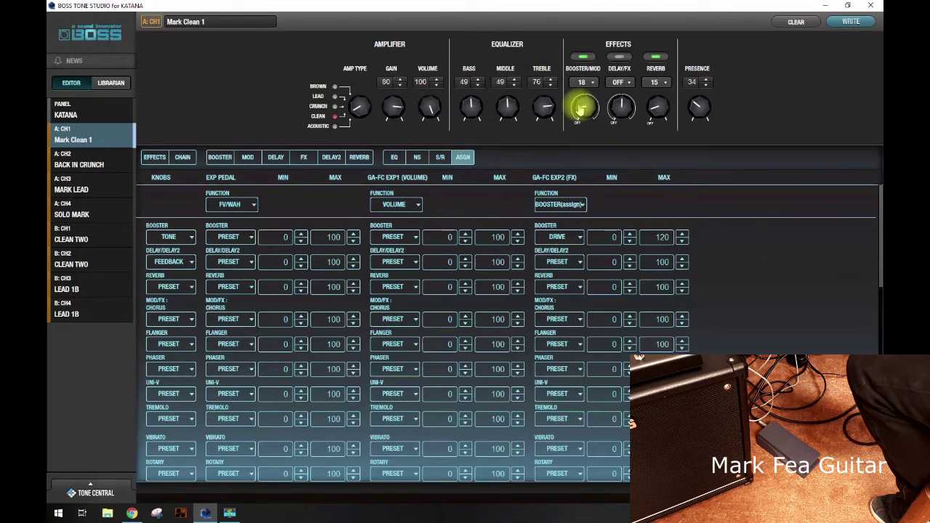
pyautogui.moveTo(581, 109); pyautogui.dragTo(582, 103)
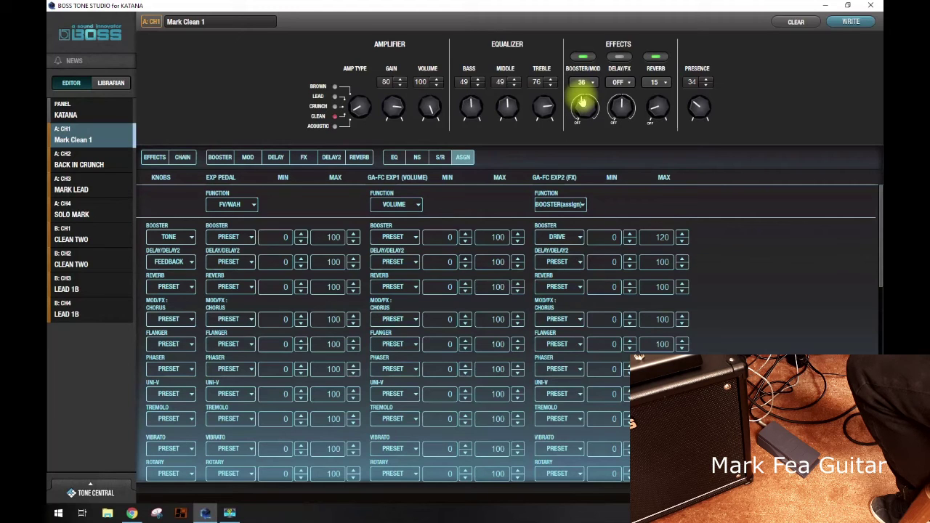
pyautogui.moveTo(582, 103); pyautogui.dragTo(583, 106)
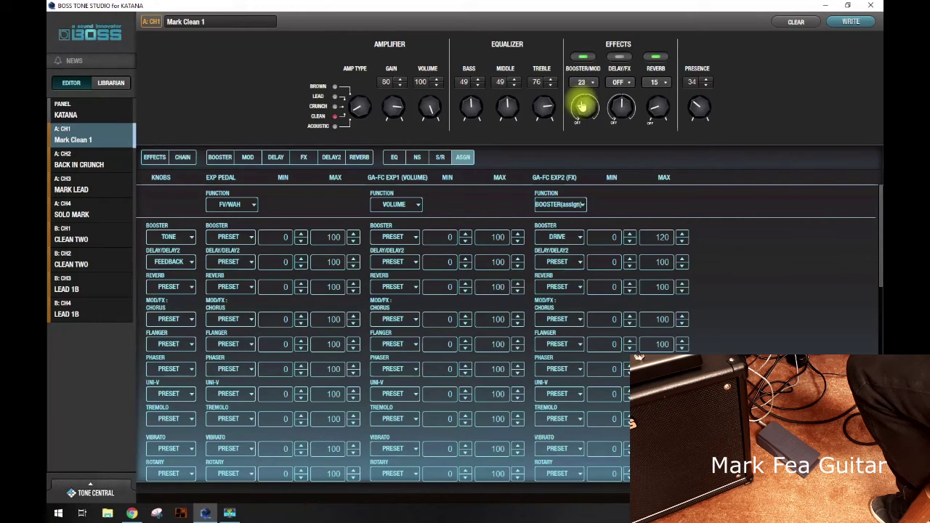
pyautogui.click(248, 160)
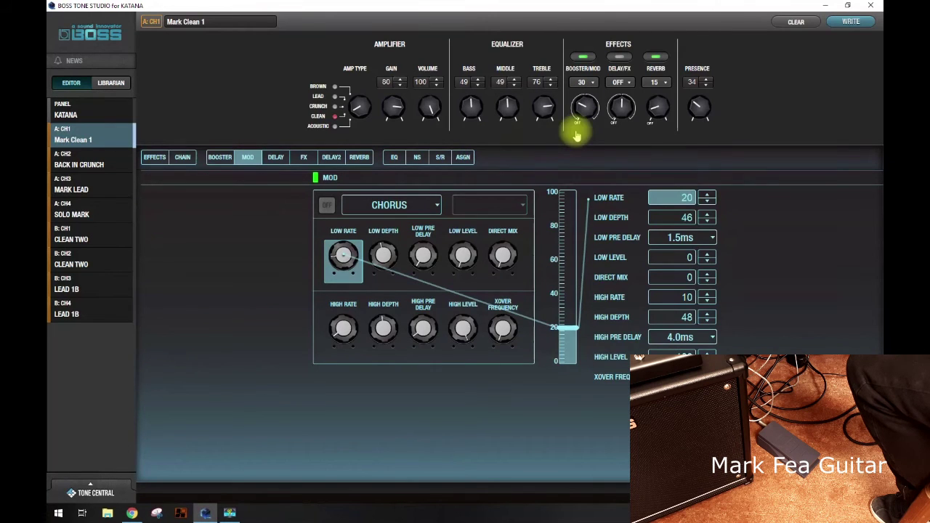
pyautogui.click(223, 160)
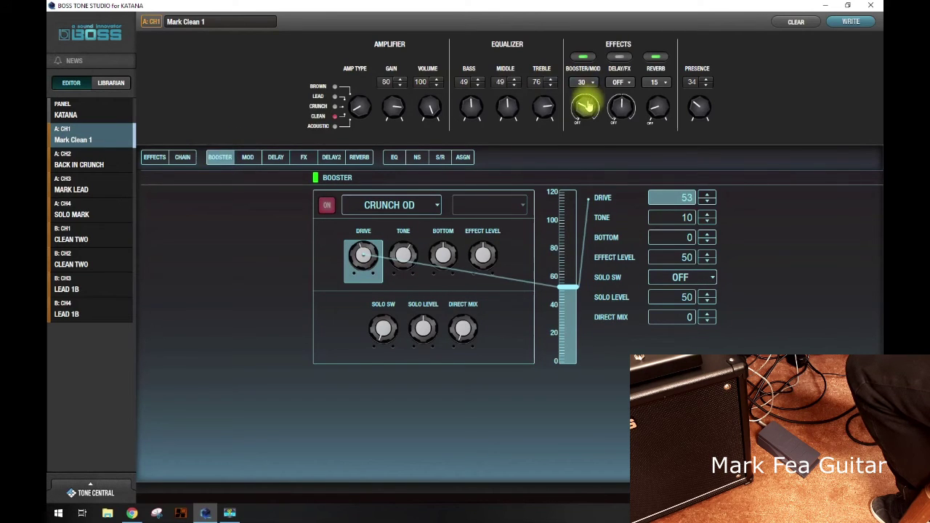
pyautogui.scroll(-6, 585, 107)
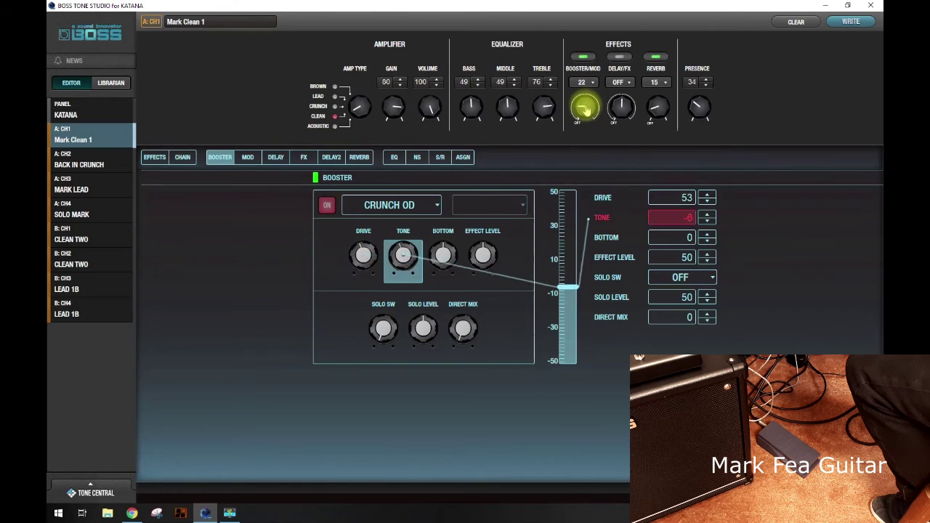
pyautogui.scroll(17, 585, 107)
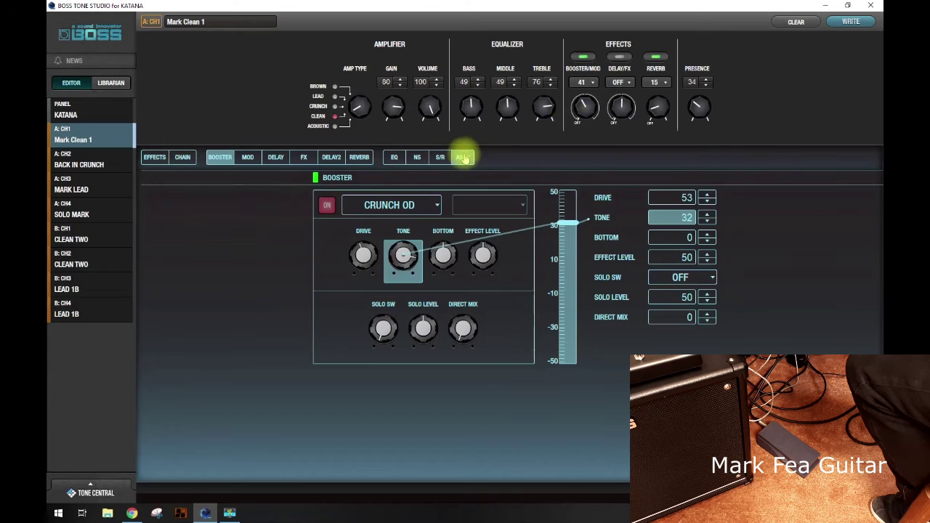
# Review the EXP2 pedal assignment and lower the Crunch OD's tone to -26 by turning the Booster/Mod knob to 12
pyautogui.click(462, 157)
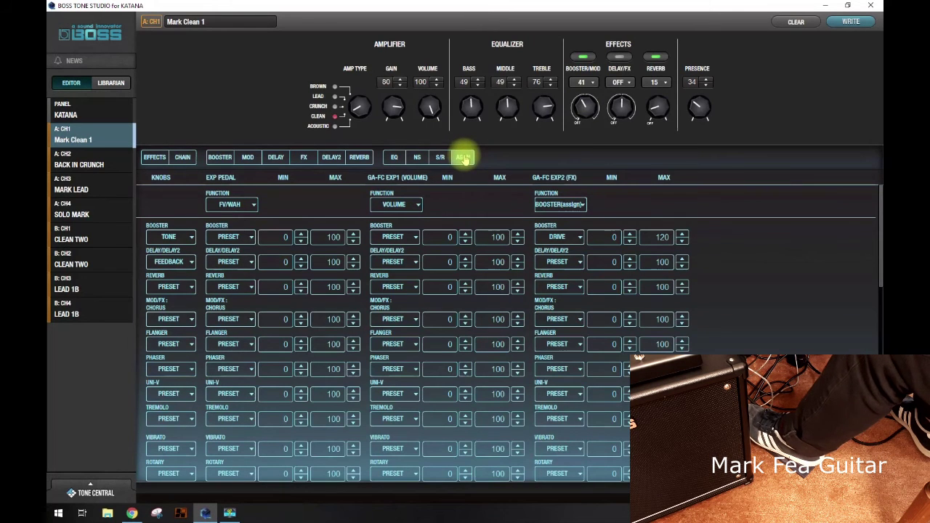
pyautogui.click(220, 158)
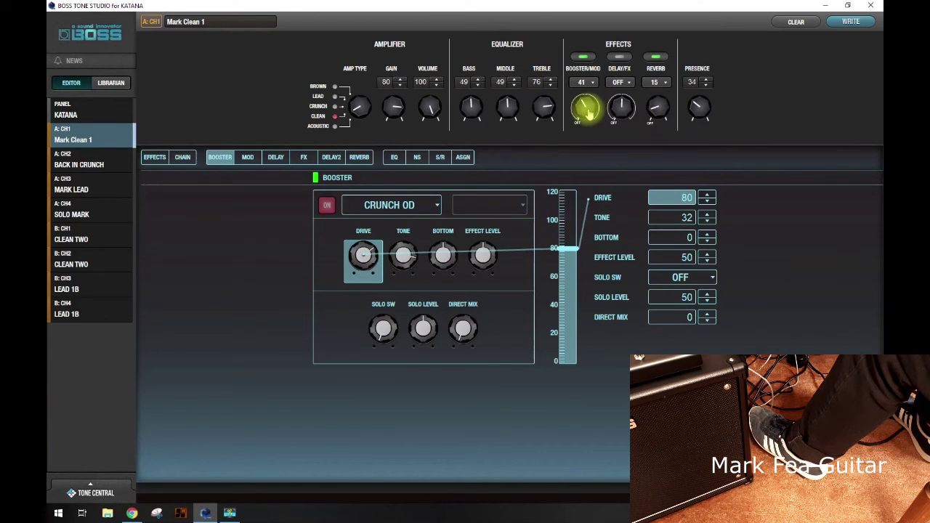
pyautogui.moveTo(586, 112); pyautogui.dragTo(587, 128)
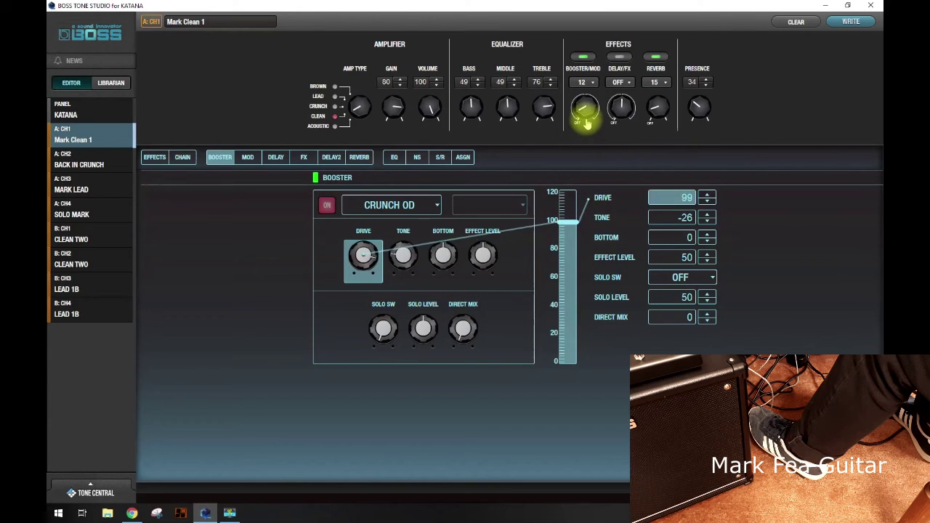
# Set the Crunch OD's tone to 30 with the Booster/Mod knob at 40, and review the knob assignments and effects overview
pyautogui.moveTo(586, 122); pyautogui.dragTo(588, 109)
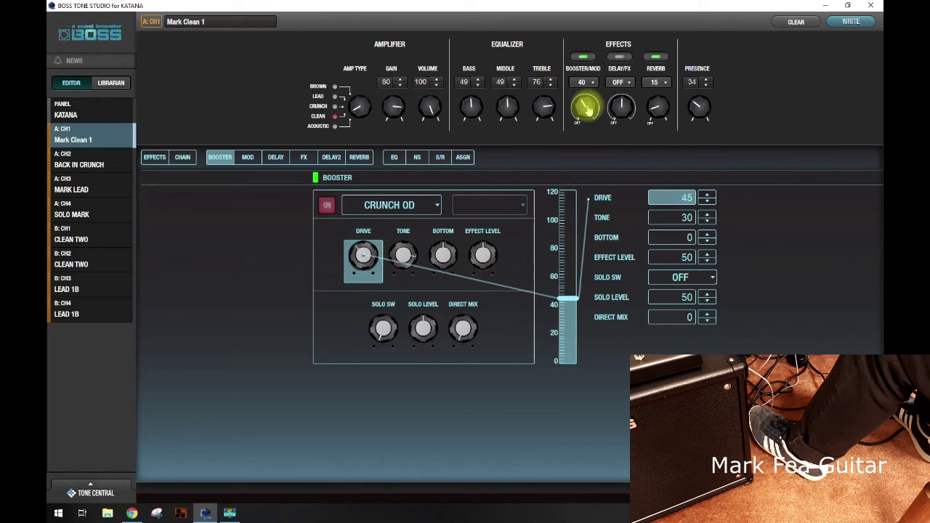
pyautogui.click(462, 157)
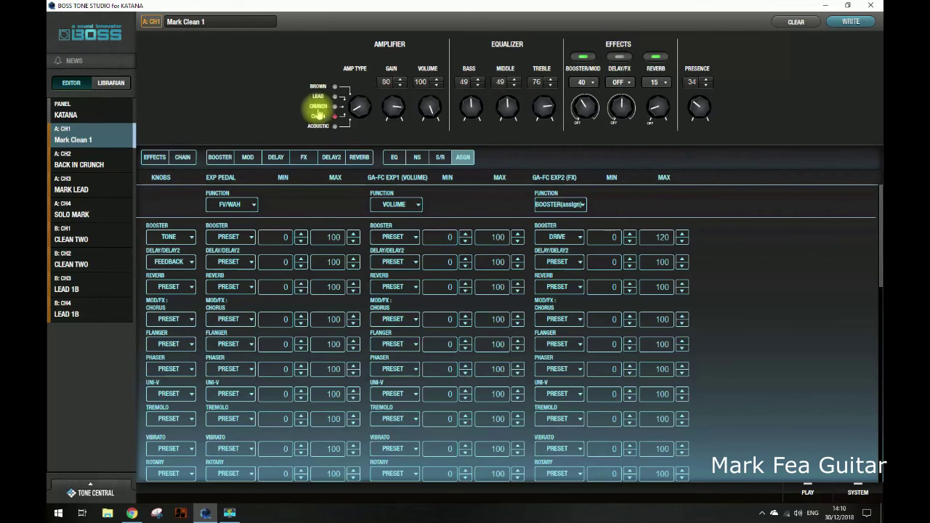
pyautogui.click(155, 158)
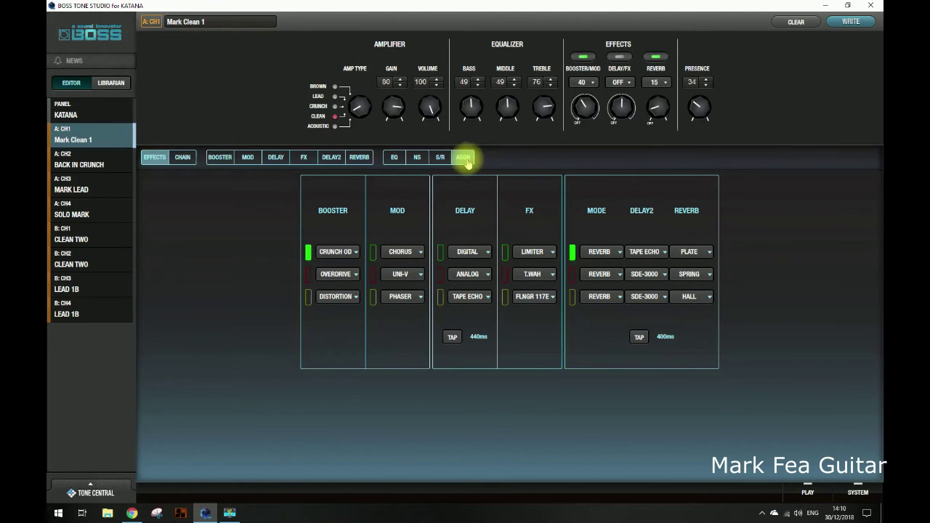
pyautogui.click(465, 159)
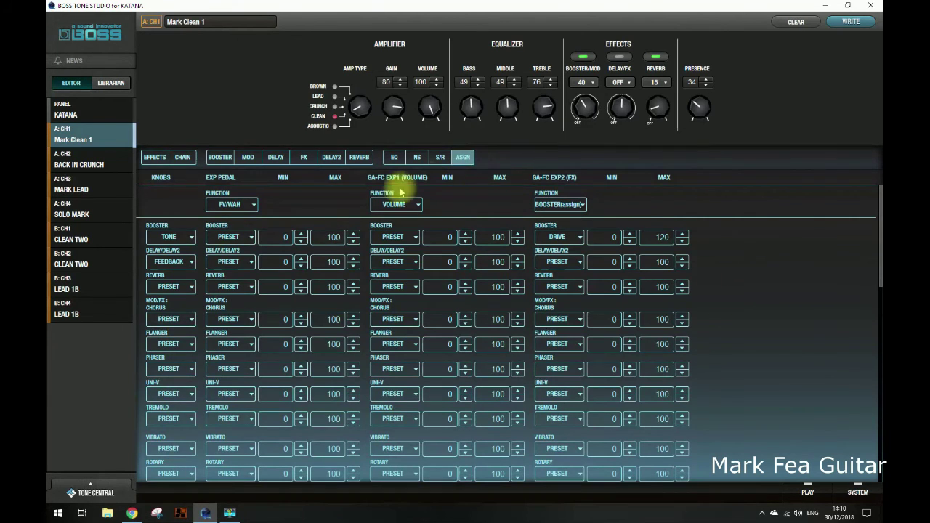
# Assign the Uni-V effect's front-panel knob control to Rate
pyautogui.click(190, 394)
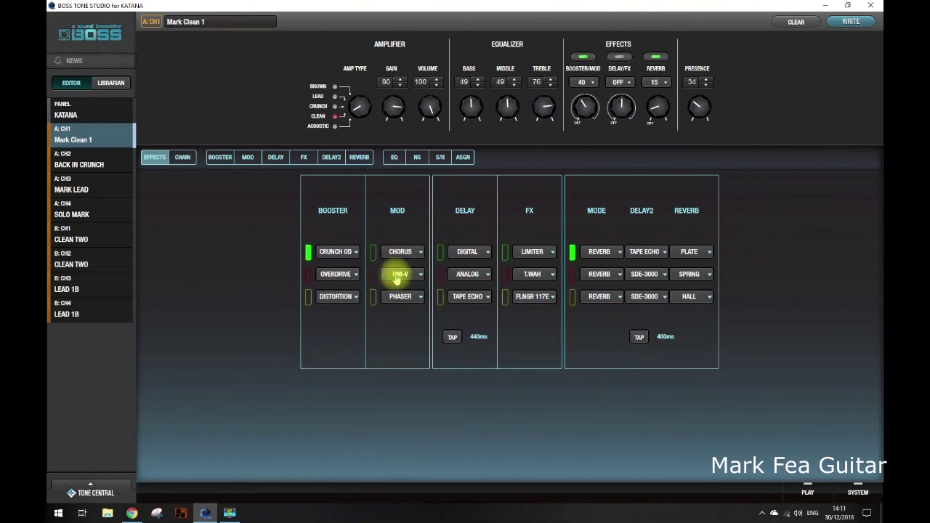
pyautogui.click(462, 157)
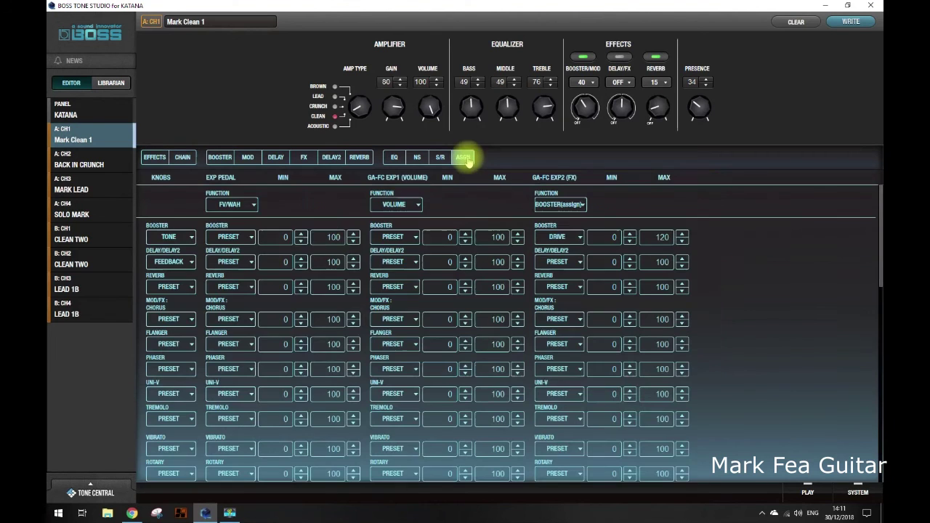
pyautogui.click(174, 398)
pyautogui.click(158, 428)
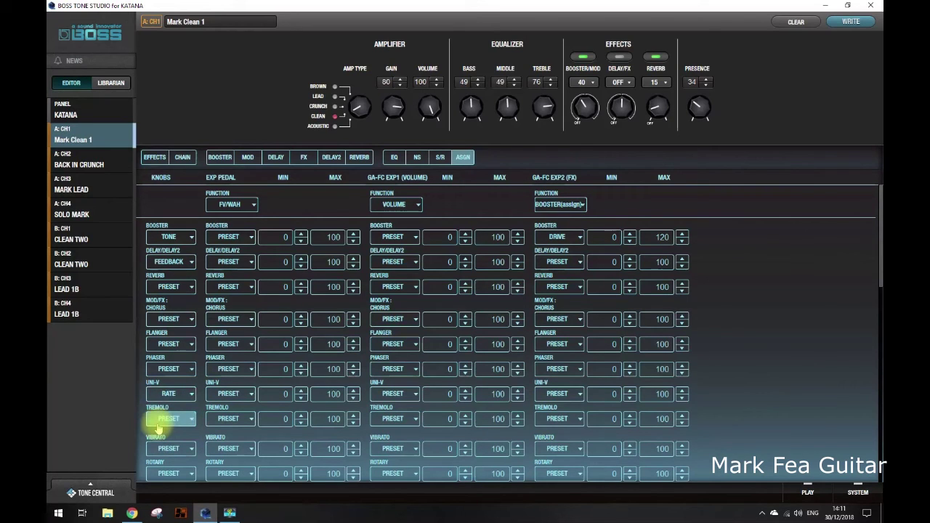
# Switch the Booster/Mod section to the red Uni-V effect and vary its rate, trying the knob at 19 and leaving it at 36
pyautogui.click(247, 158)
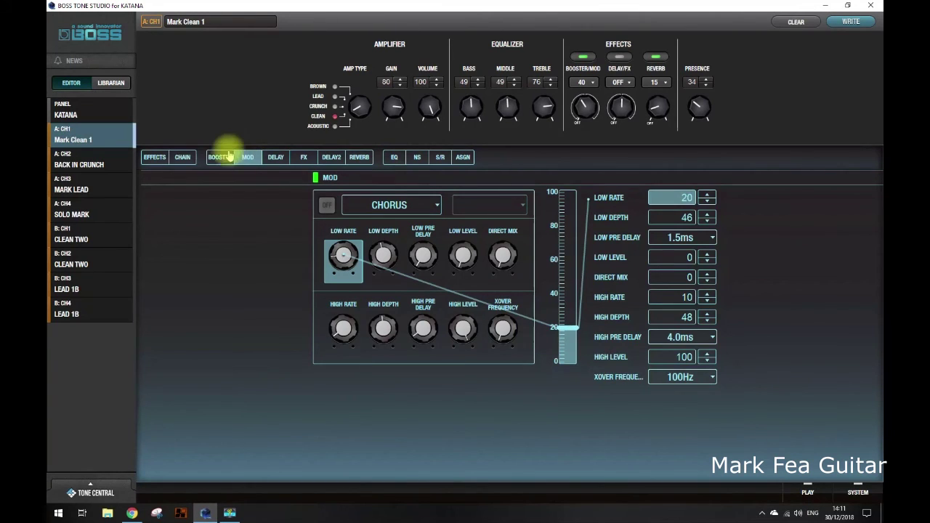
pyautogui.click(153, 159)
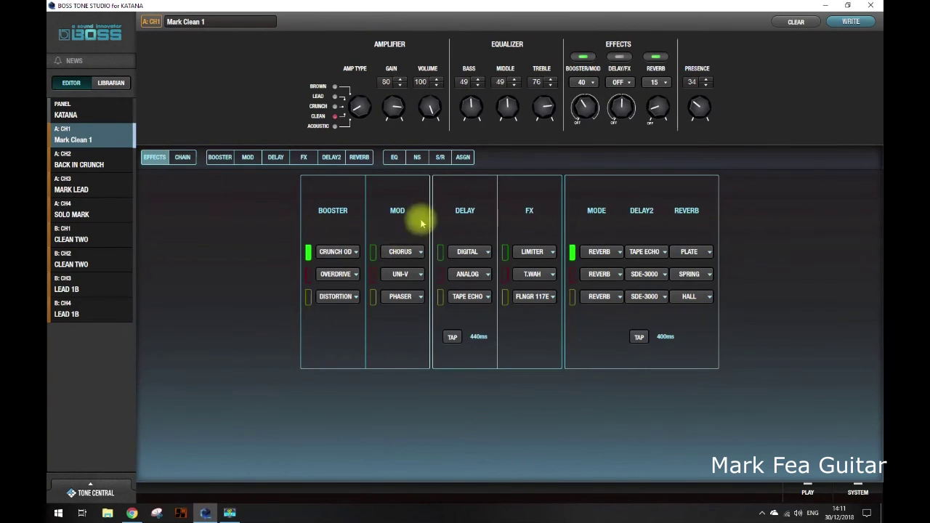
pyautogui.moveTo(585, 109); pyautogui.dragTo(590, 91)
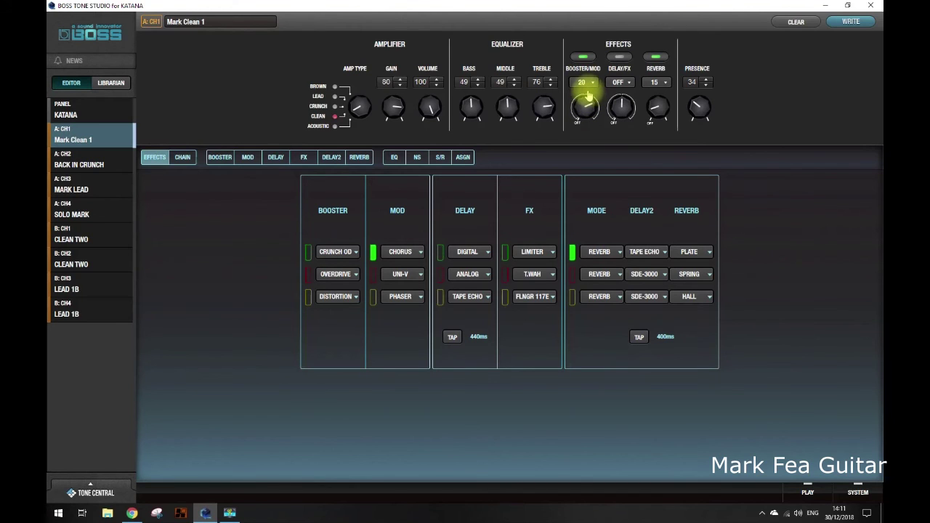
pyautogui.click(588, 58)
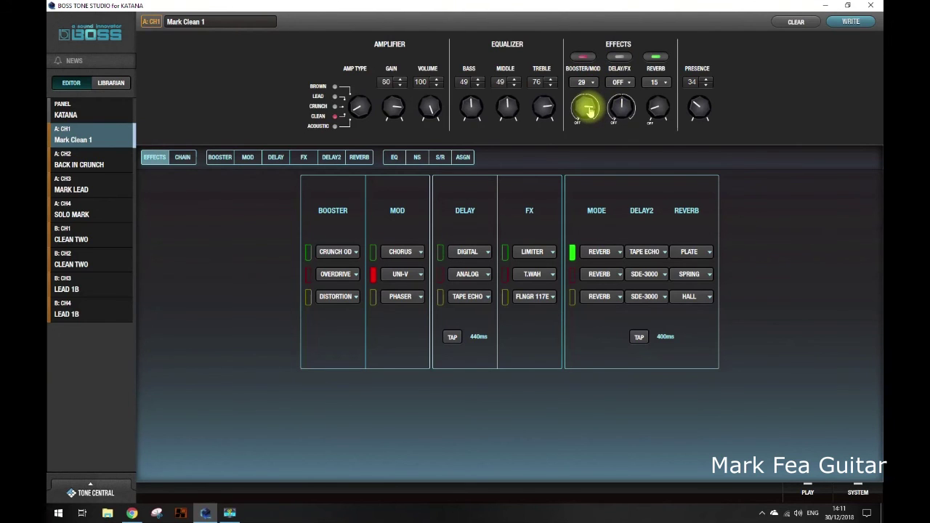
pyautogui.moveTo(588, 109); pyautogui.dragTo(590, 116)
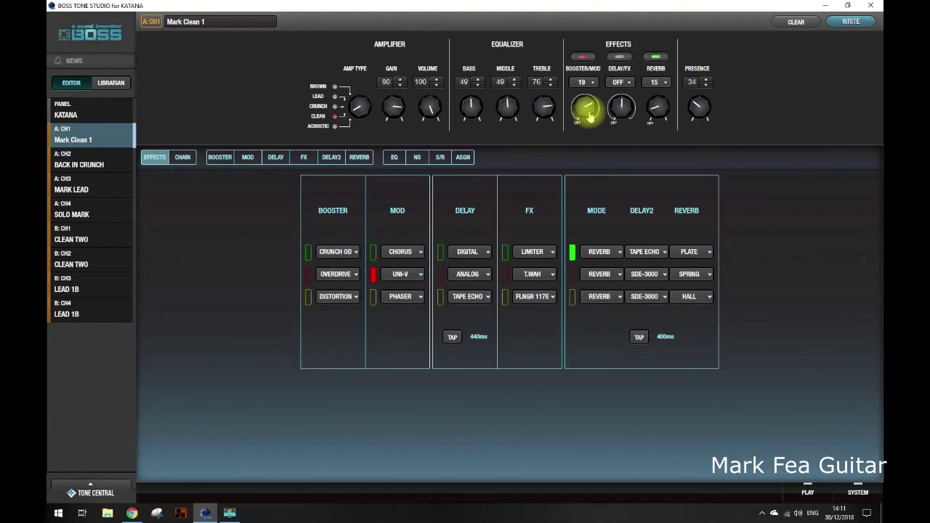
pyautogui.moveTo(591, 116); pyautogui.dragTo(590, 108)
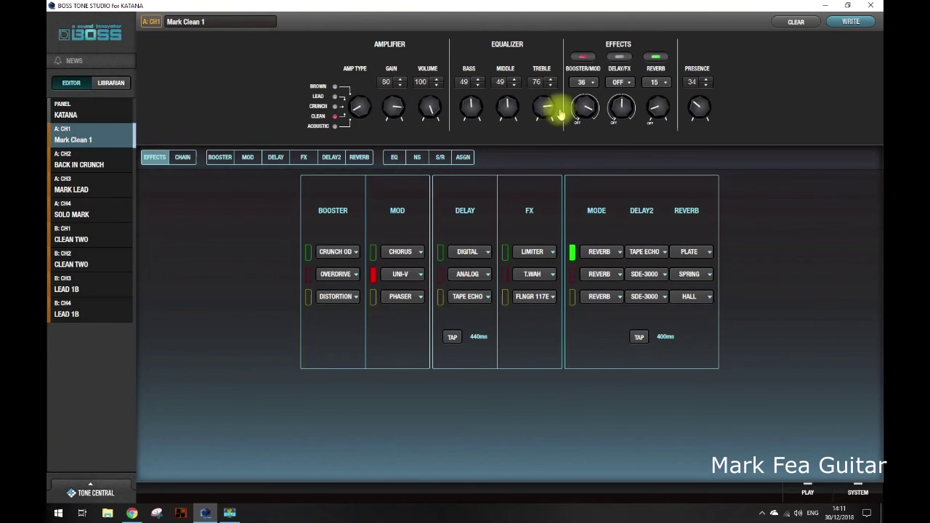
# Change the Uni-V effect's knob assignment to Depth
pyautogui.click(464, 160)
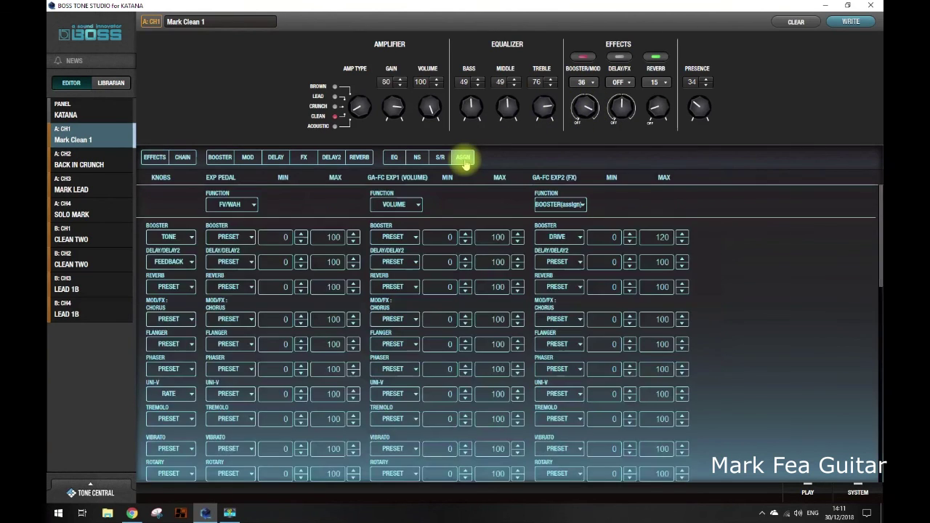
pyautogui.click(189, 395)
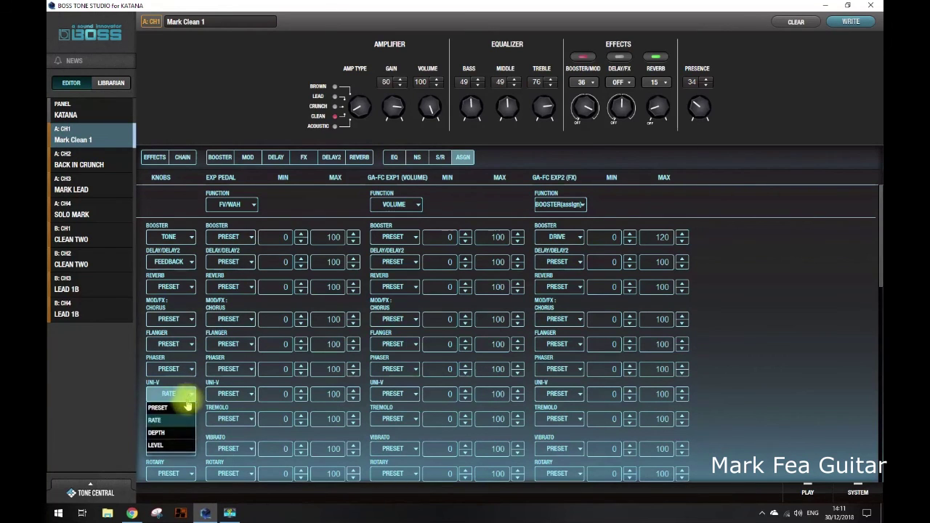
pyautogui.click(179, 433)
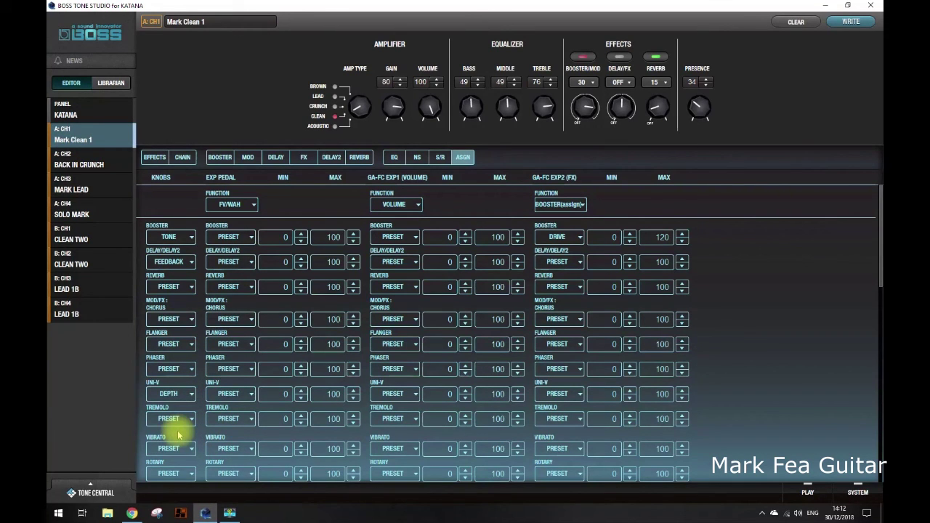
# Try the Uni-V's depth with the Booster/Mod knob at 14, raise the knob to 42, and review the Uni-V knob assignment
pyautogui.click(151, 158)
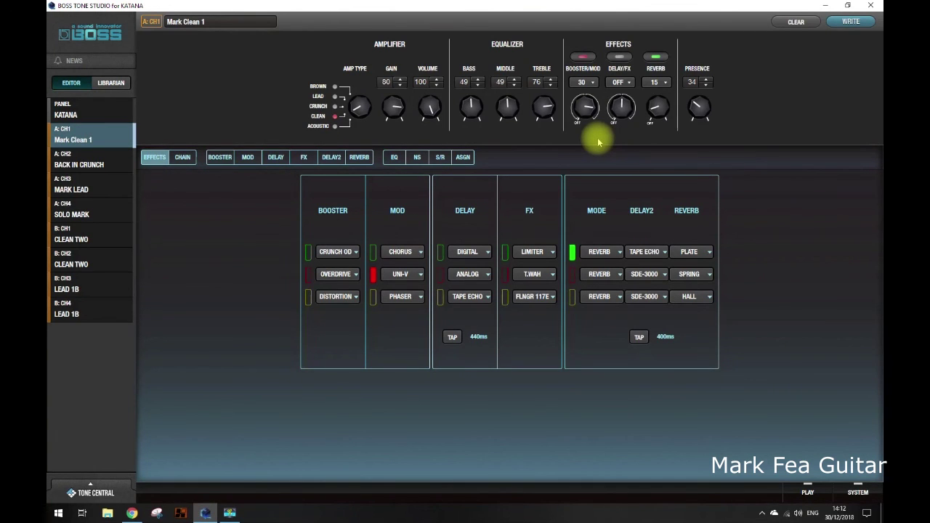
pyautogui.moveTo(588, 109); pyautogui.dragTo(587, 120)
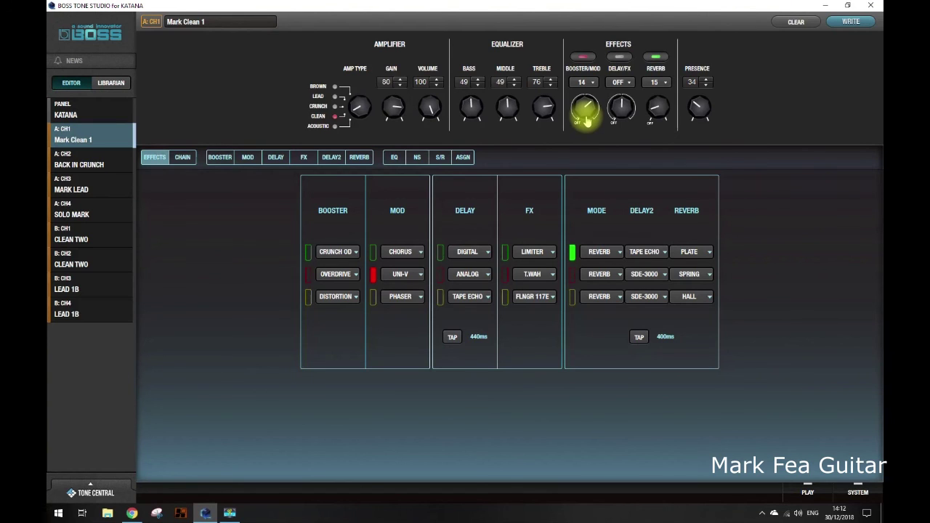
pyautogui.moveTo(586, 121); pyautogui.dragTo(588, 107)
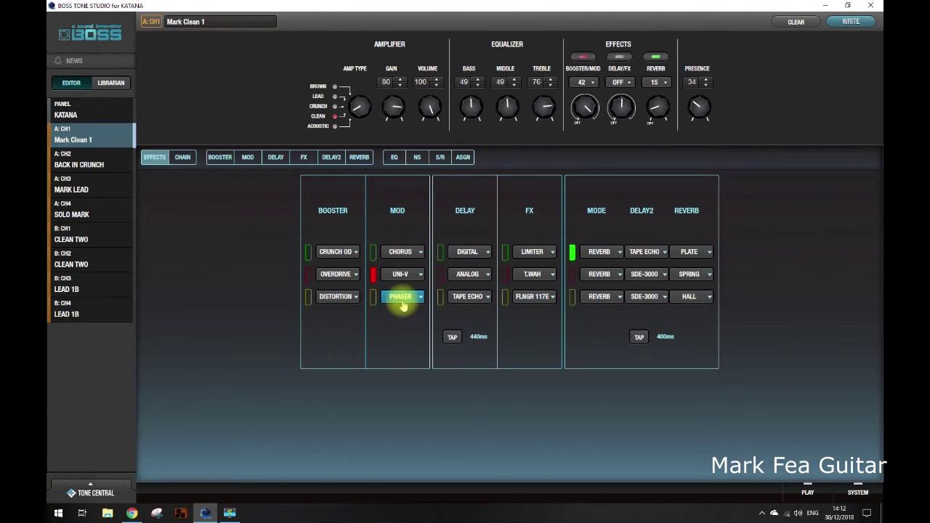
pyautogui.click(464, 158)
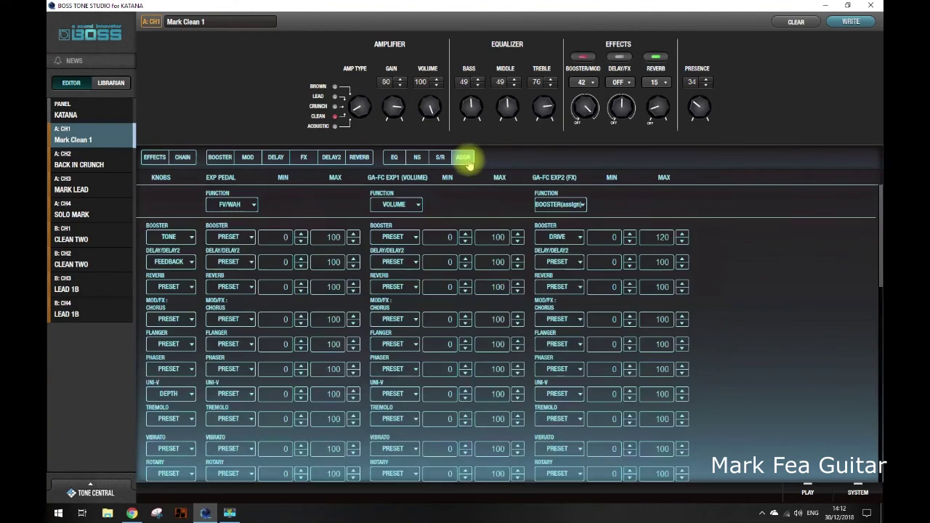
pyautogui.click(167, 392)
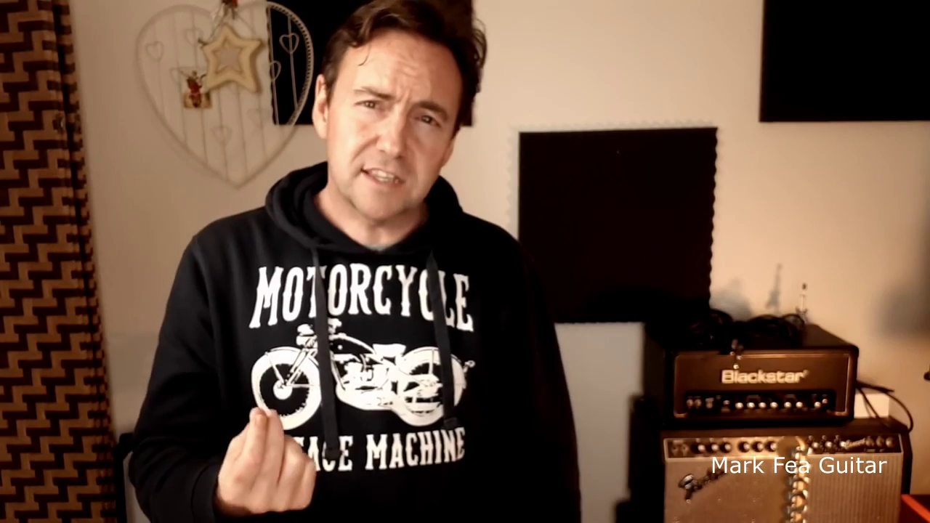